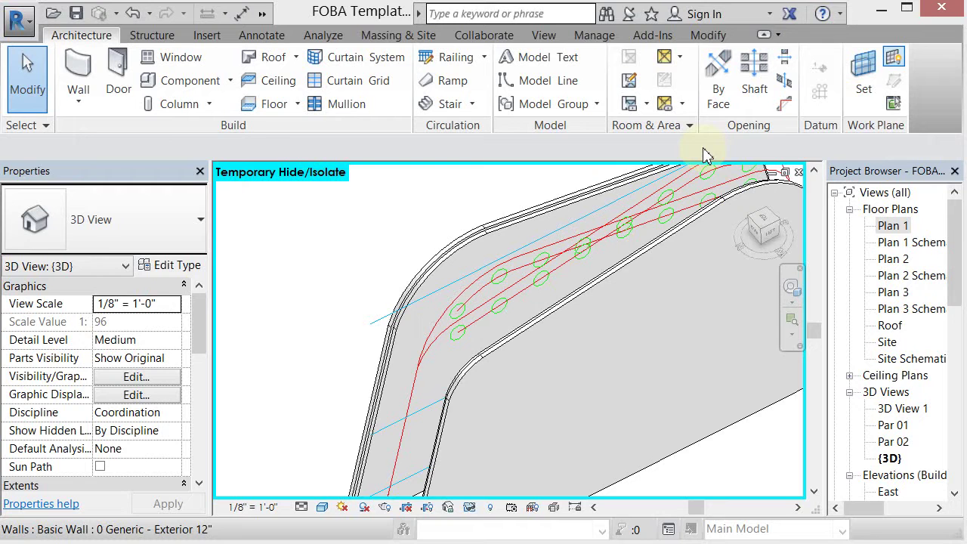
In Plan 1, move reference plane r against the wall.
scroll(309, 268, down, 2)
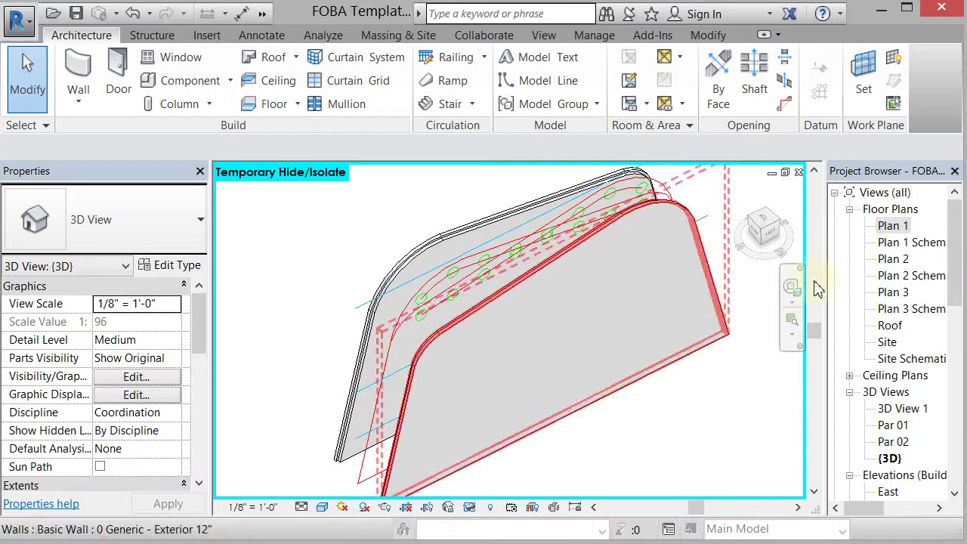
double_click(897, 229)
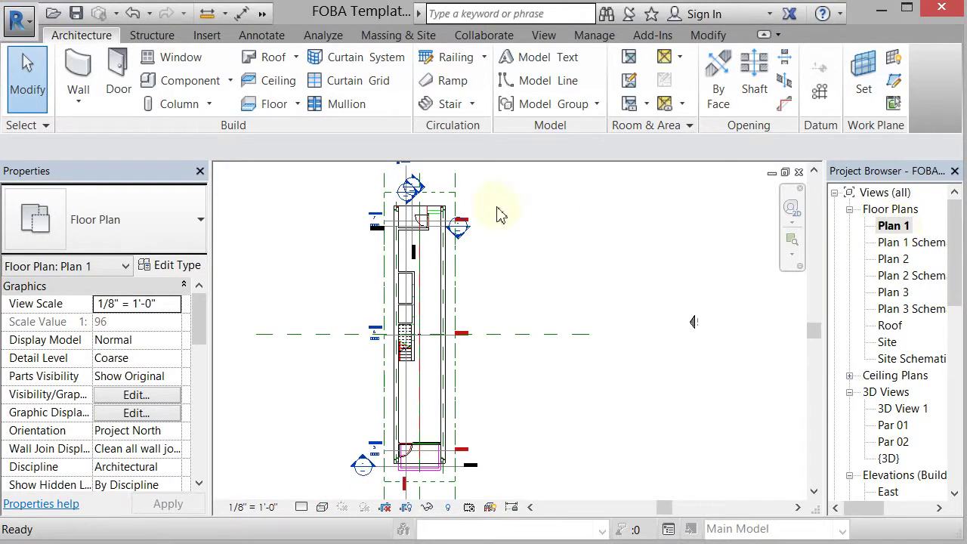
scroll(446, 206, up, 5)
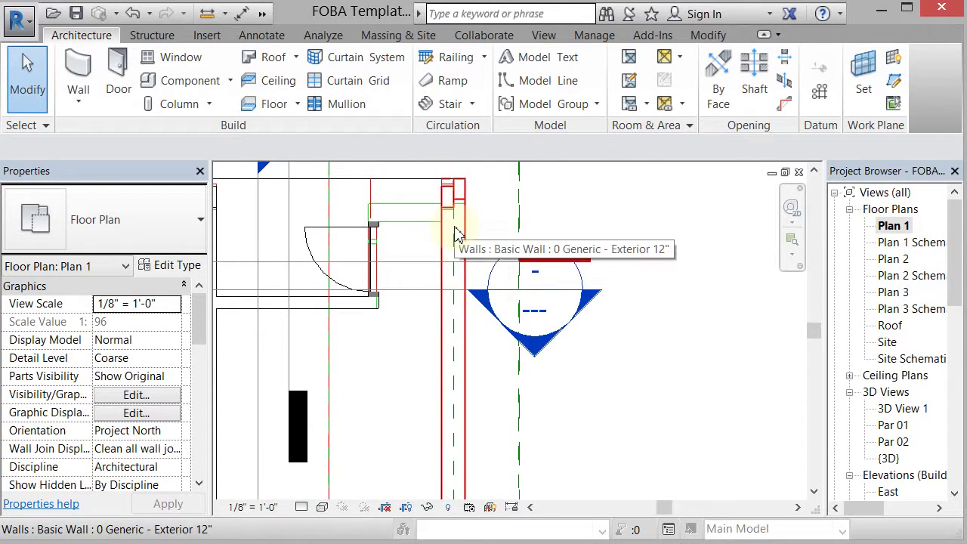
scroll(459, 233, up, 2)
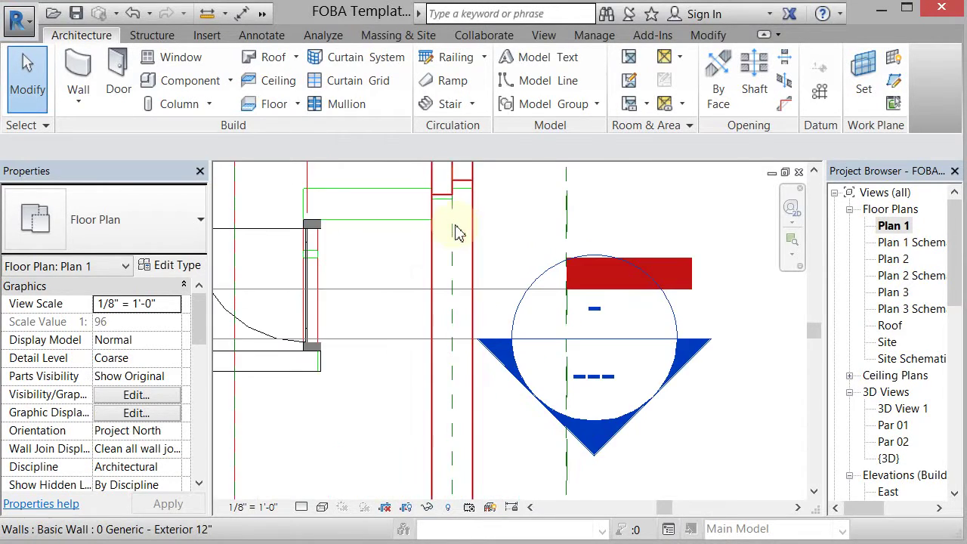
click(456, 268)
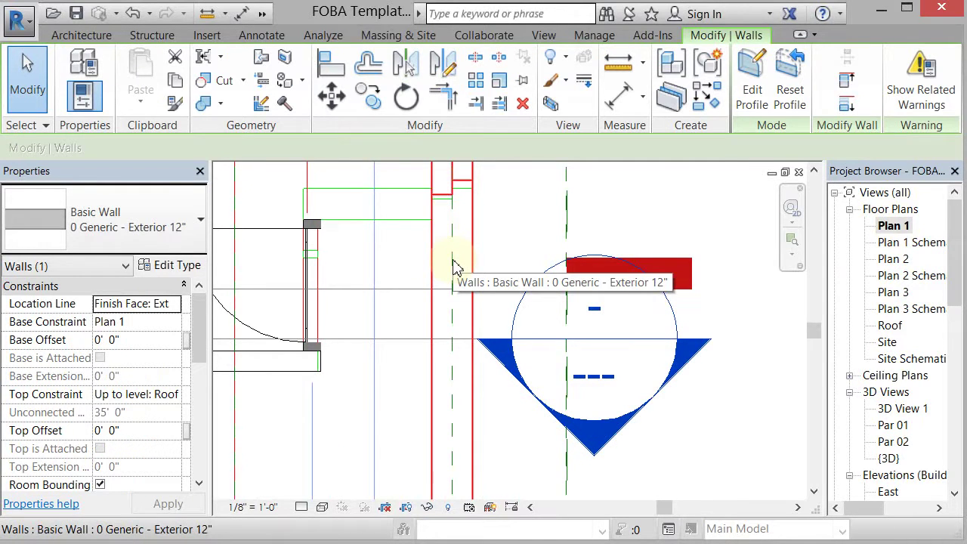
click(452, 267)
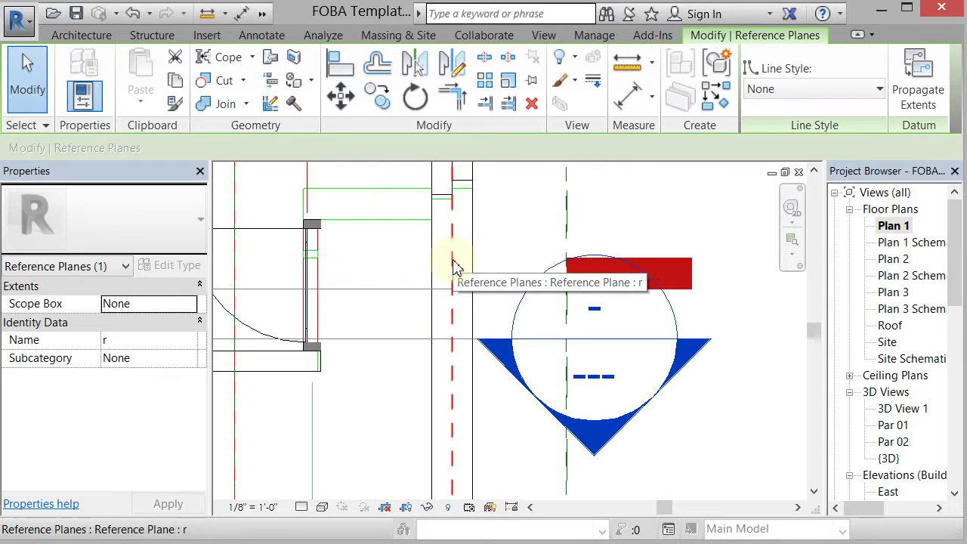
click(343, 100)
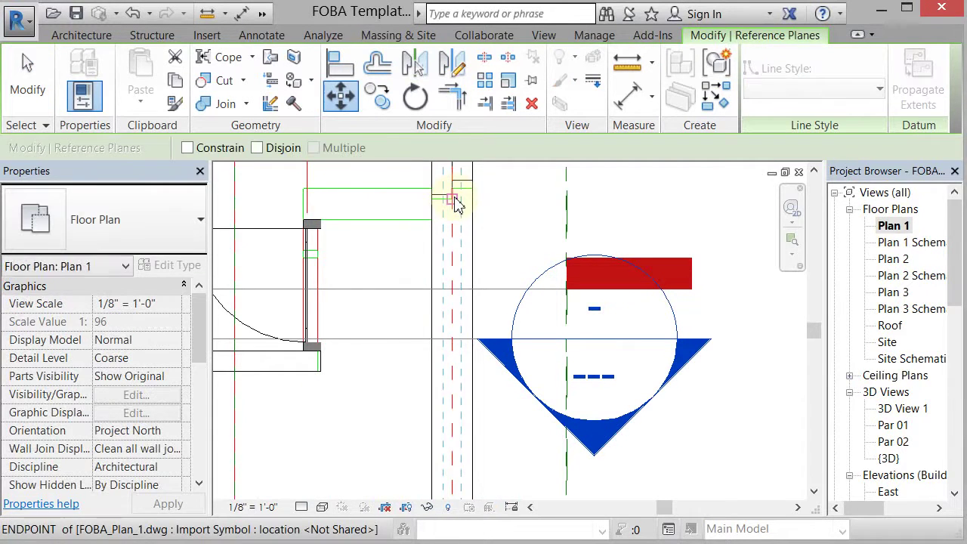
click(455, 203)
click(435, 200)
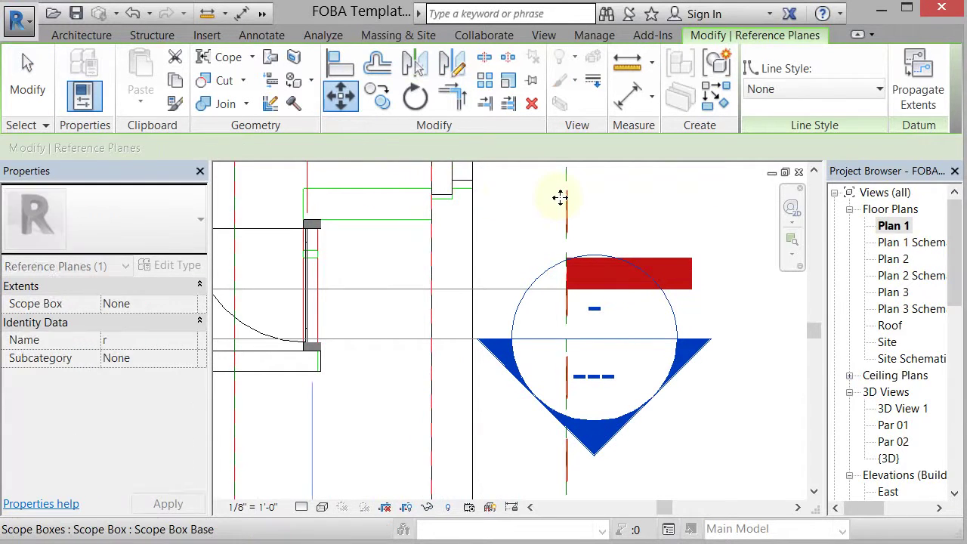
Move reference plane l to its new position and return to the 3D view.
scroll(597, 234, down, 3)
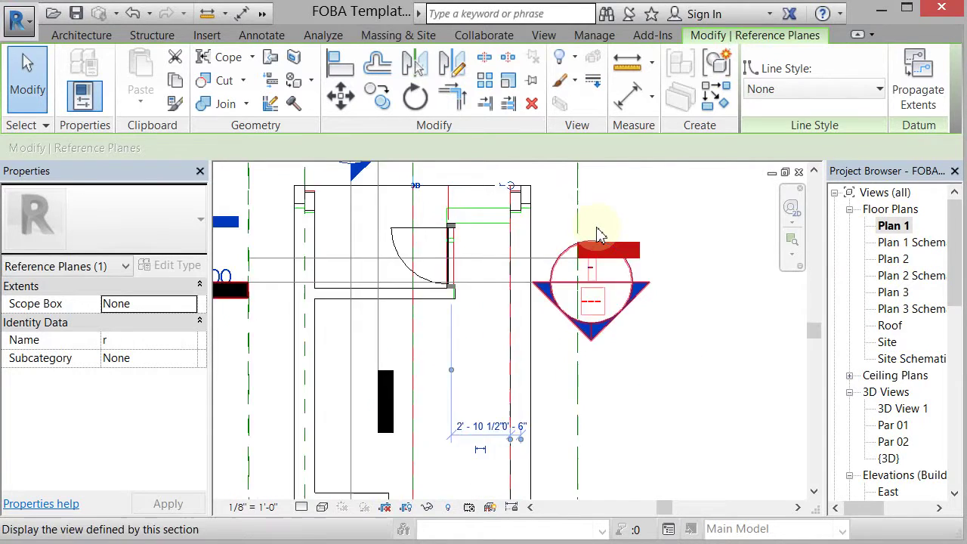
scroll(597, 234, down, 2)
scroll(431, 238, up, 3)
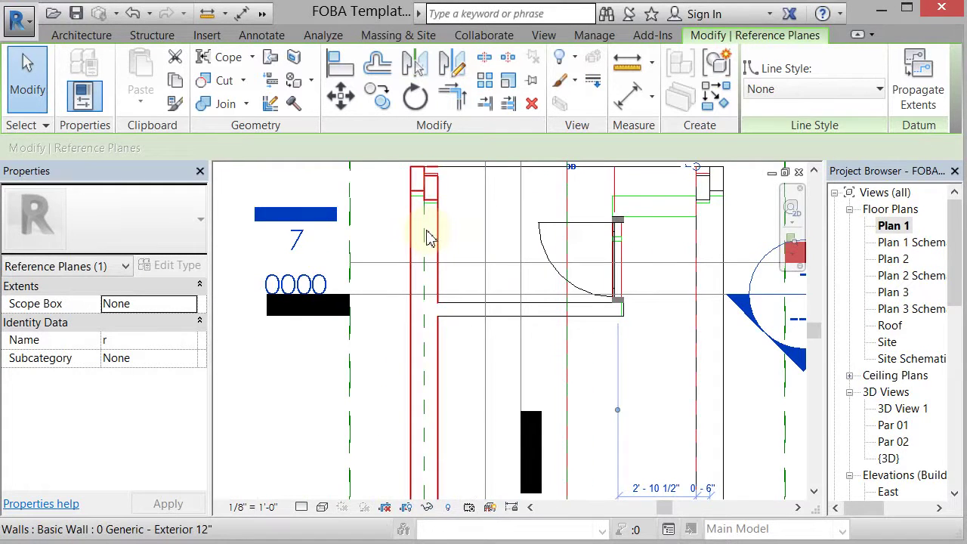
click(344, 96)
click(342, 96)
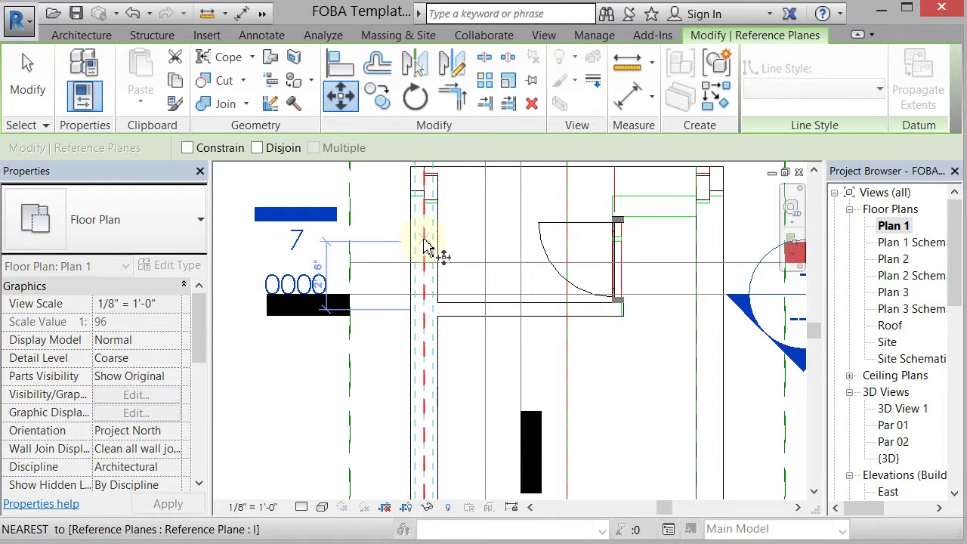
click(429, 241)
click(475, 238)
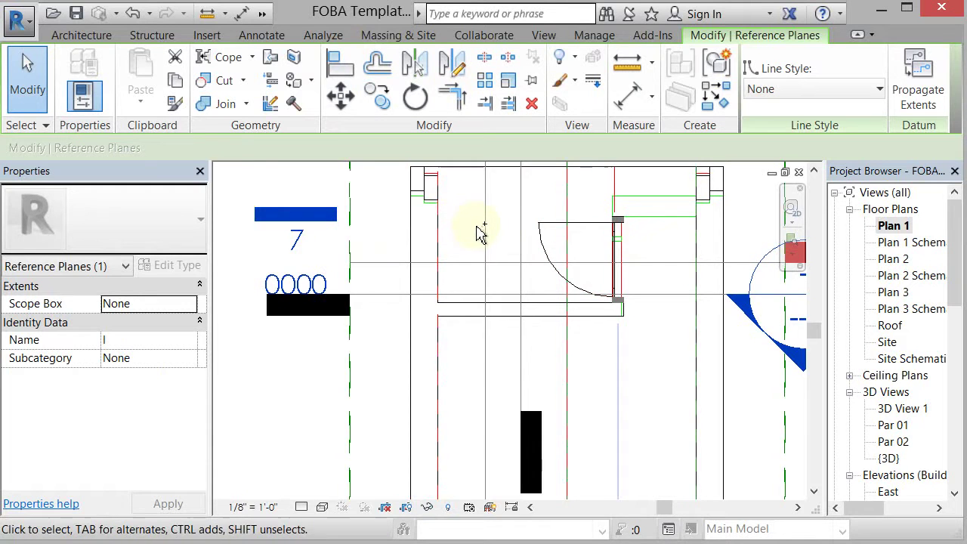
key(ctrl+Tab)
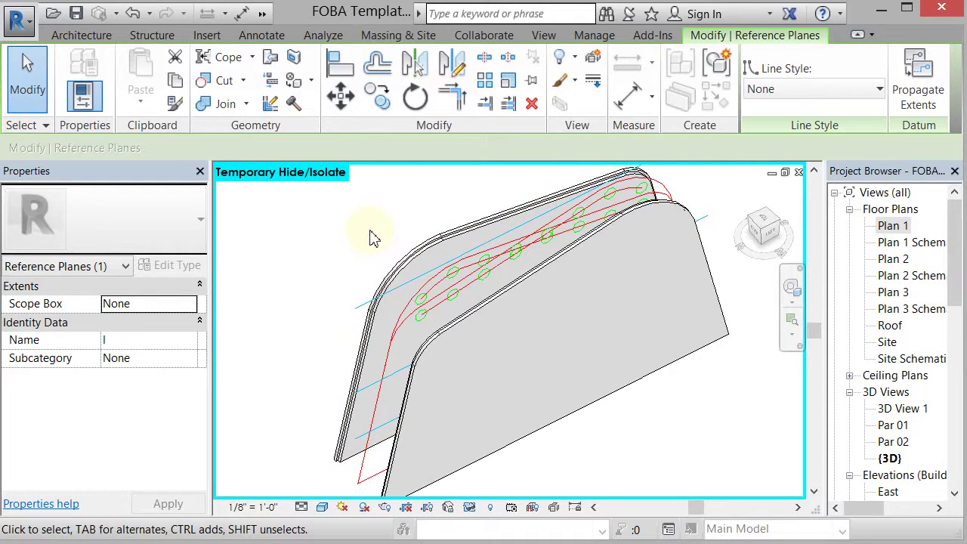
key(Escape)
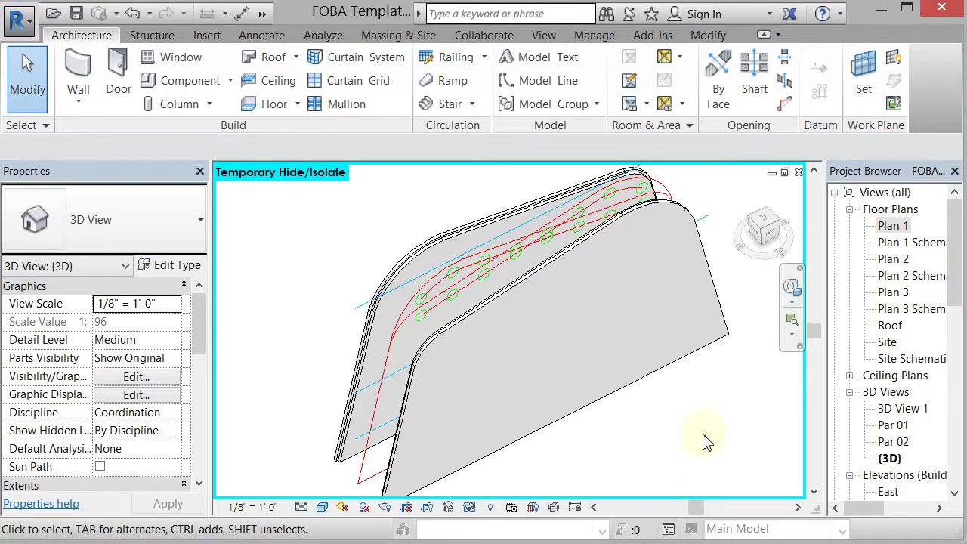
shift+middle_drag(669, 448, 670, 450)
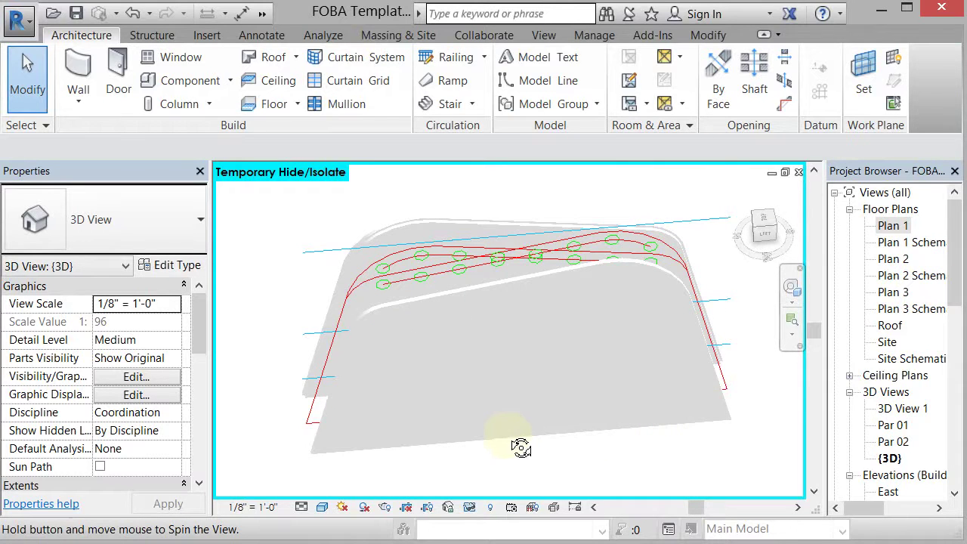
shift+middle_drag(476, 448, 383, 410)
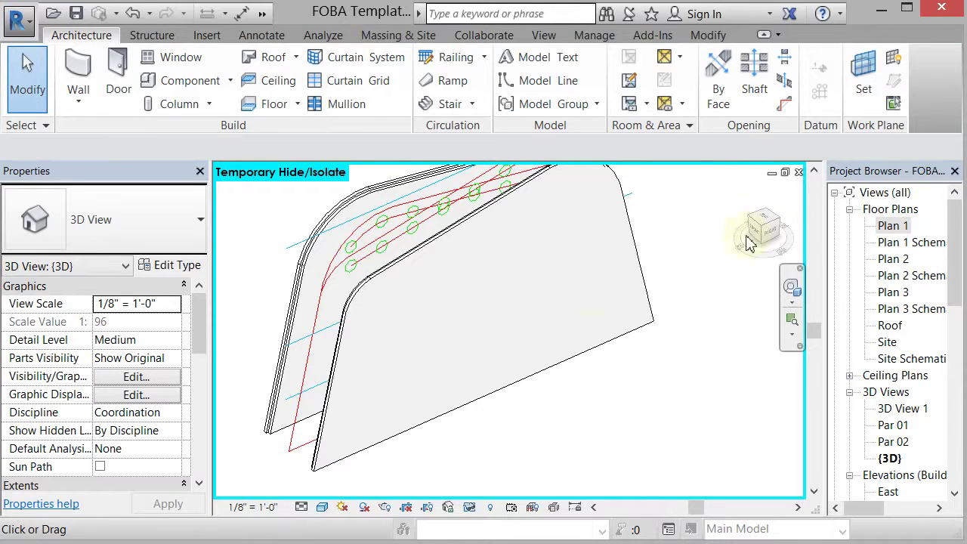
drag(722, 278, 737, 260)
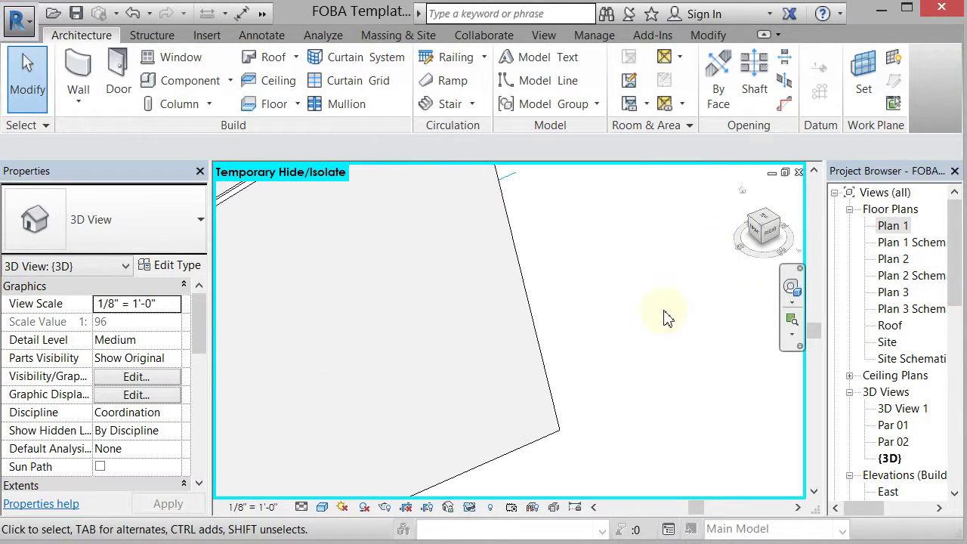
key(z)
key(f)
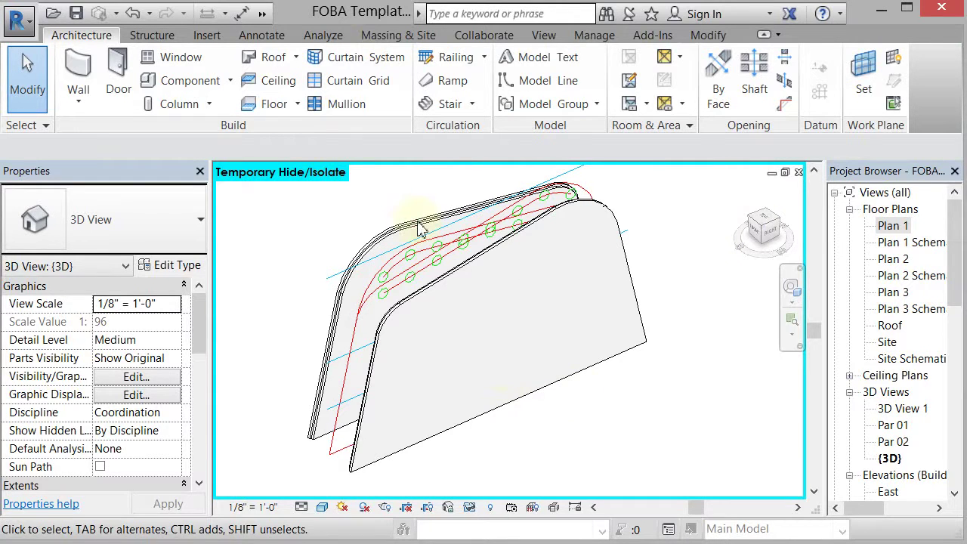
shift+middle_drag(279, 200, 304, 202)
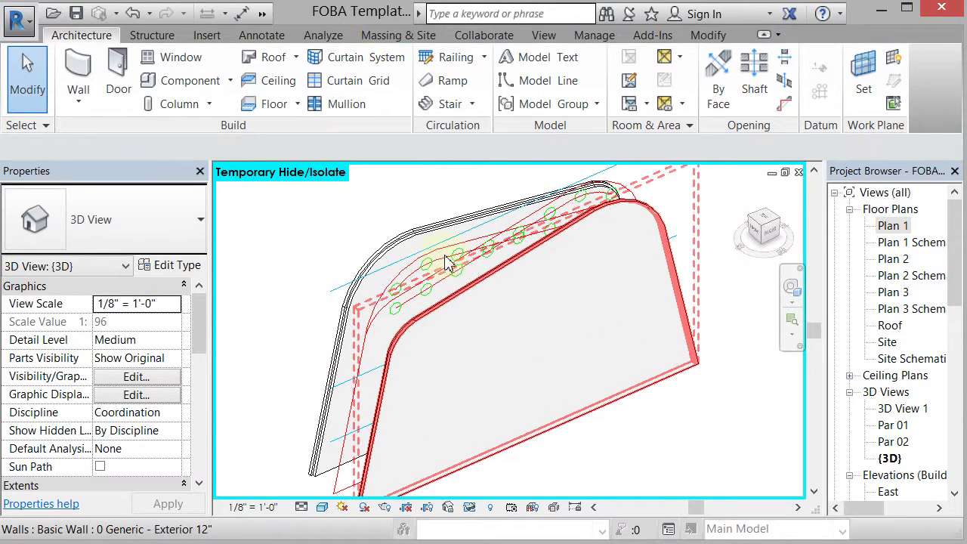
click(315, 231)
key(Escape)
click(427, 274)
click(302, 240)
click(303, 241)
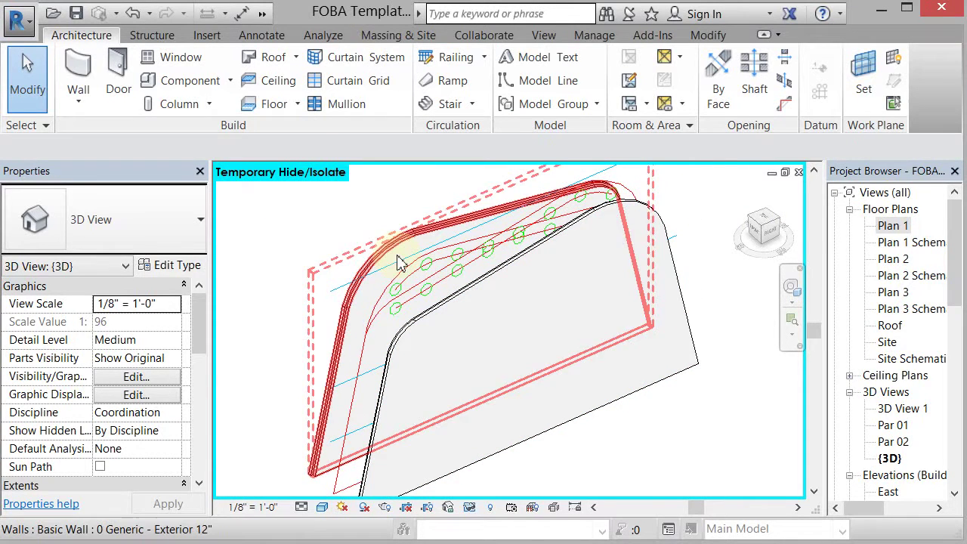
click(293, 244)
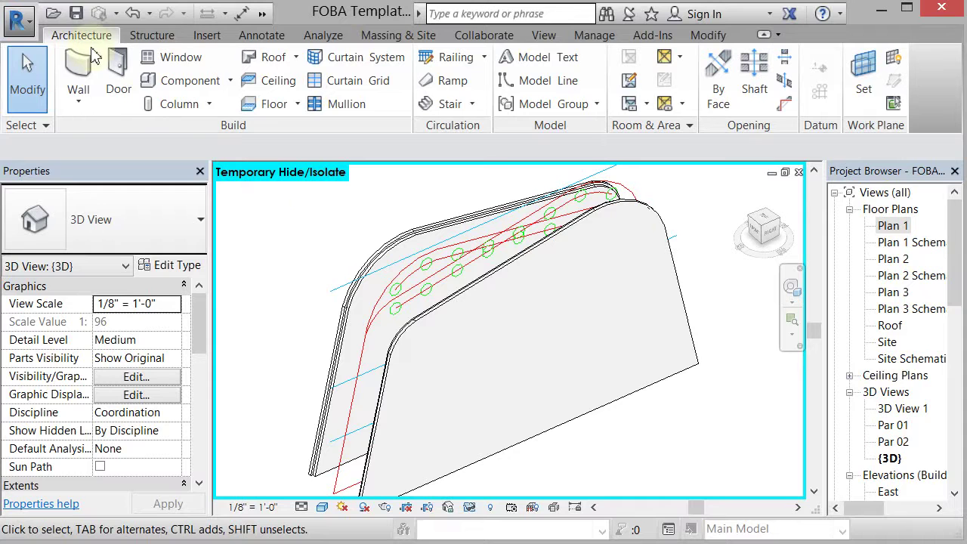
Create an in-place element in the Mass category, keeping the name Mass 1.
click(231, 80)
click(174, 158)
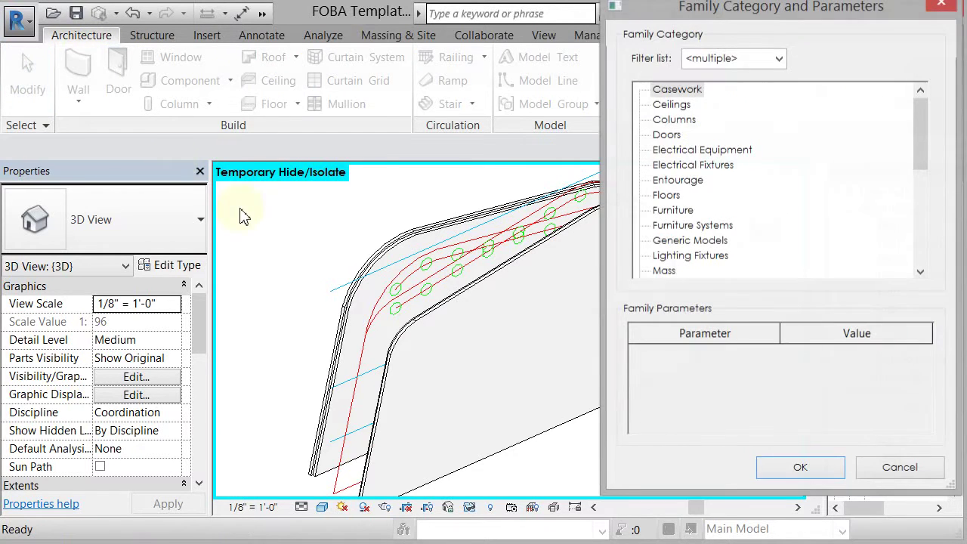
click(664, 271)
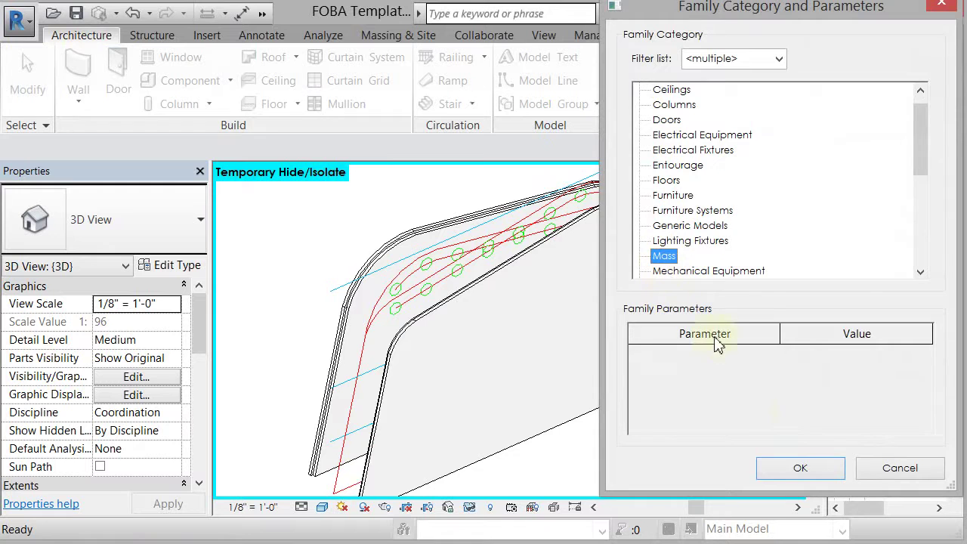
click(791, 469)
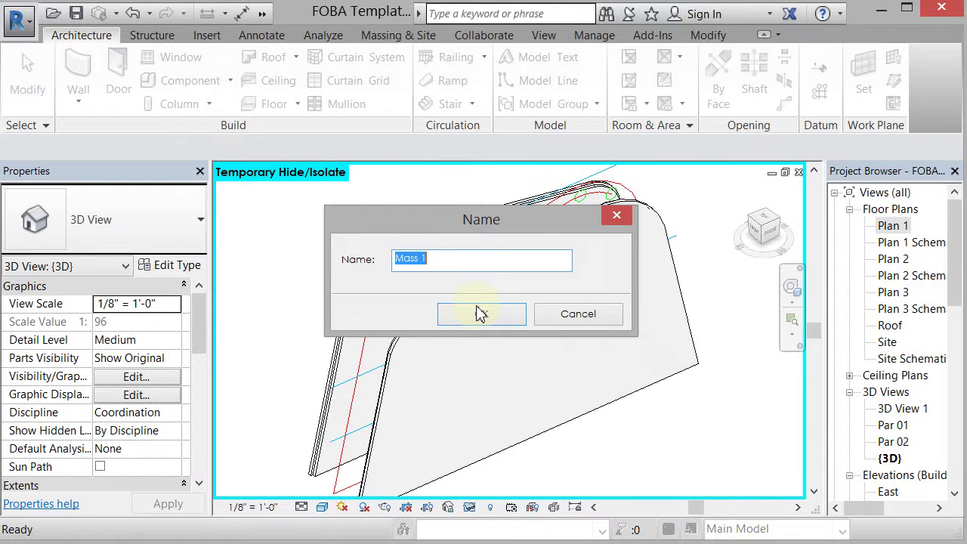
click(482, 316)
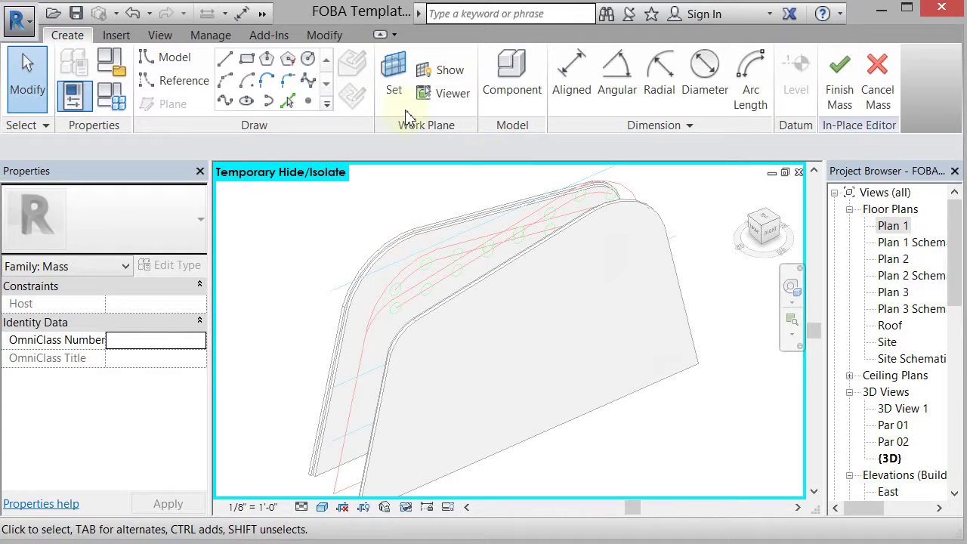
Set Reference Plane : l as the work plane and switch to drawing reference lines.
click(391, 68)
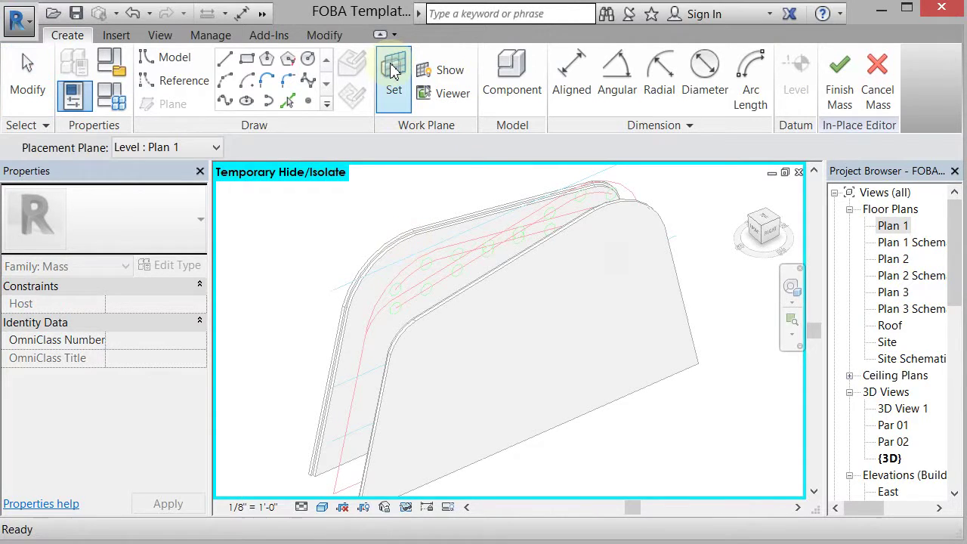
click(216, 148)
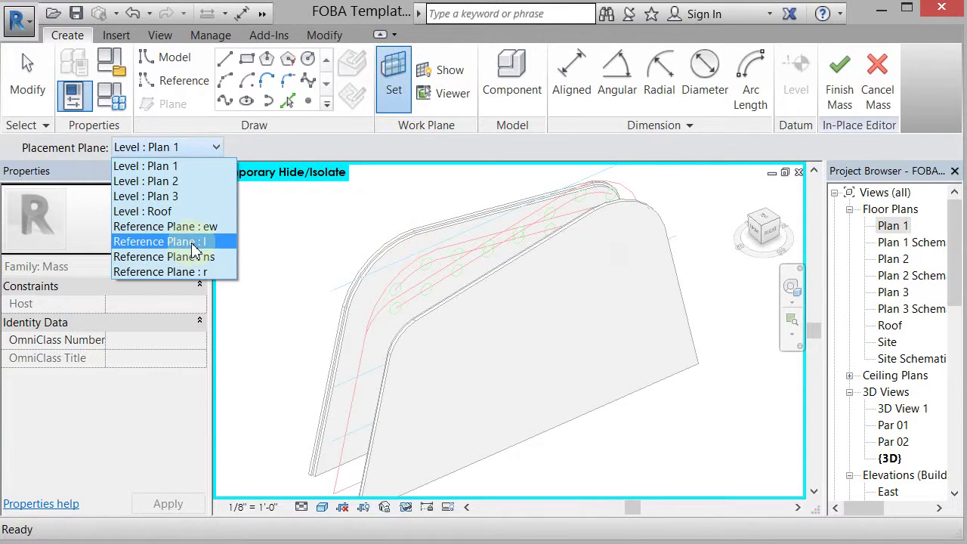
click(193, 242)
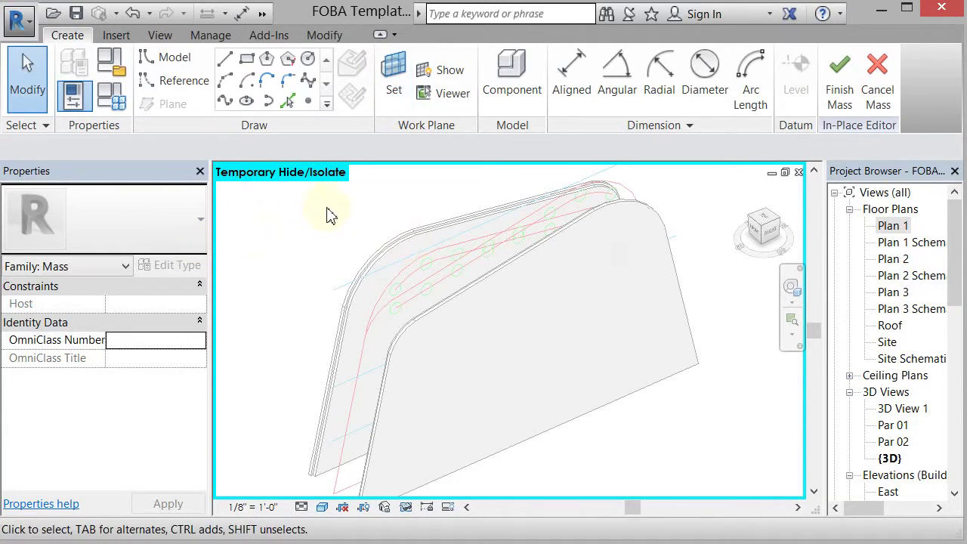
click(188, 80)
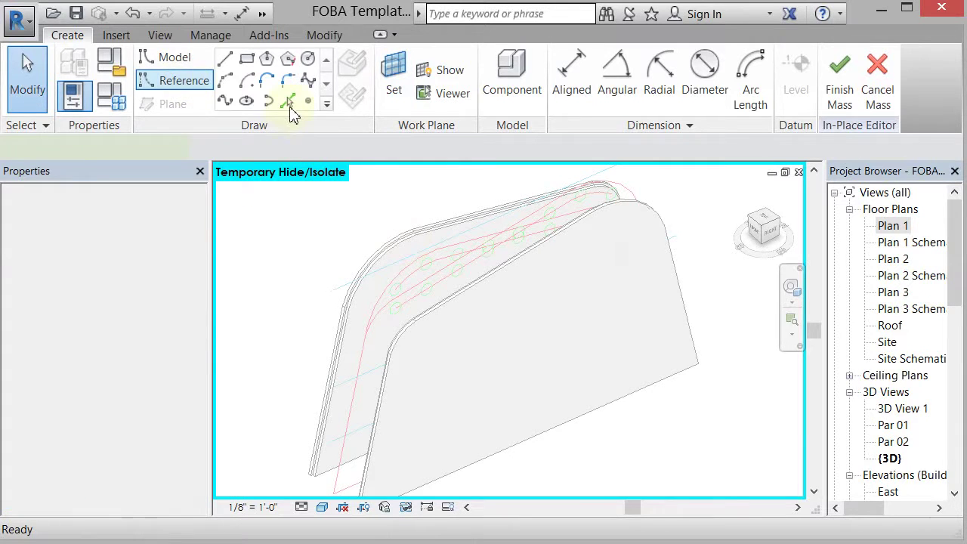
Pick the imported arc as a reference line and extend it straight along the wall top.
click(289, 103)
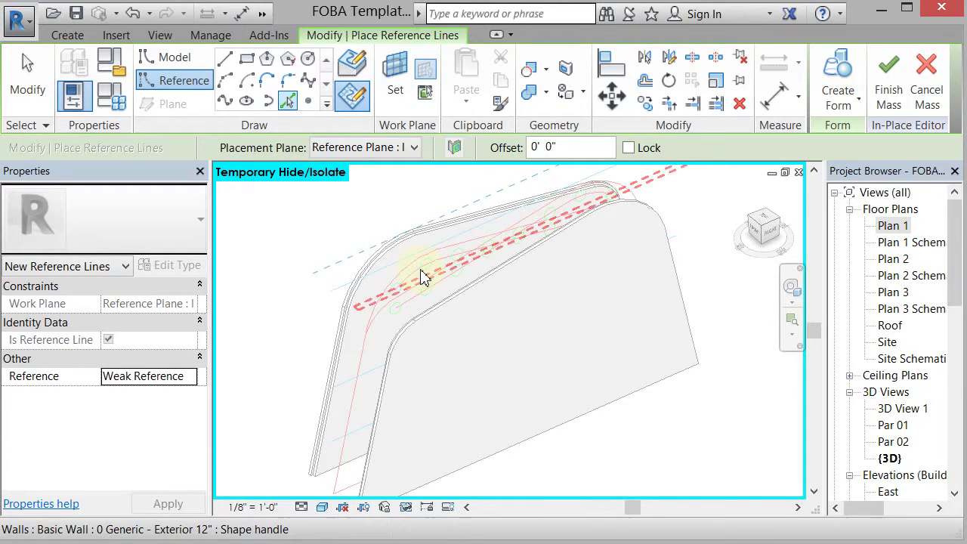
scroll(423, 278, up, 3)
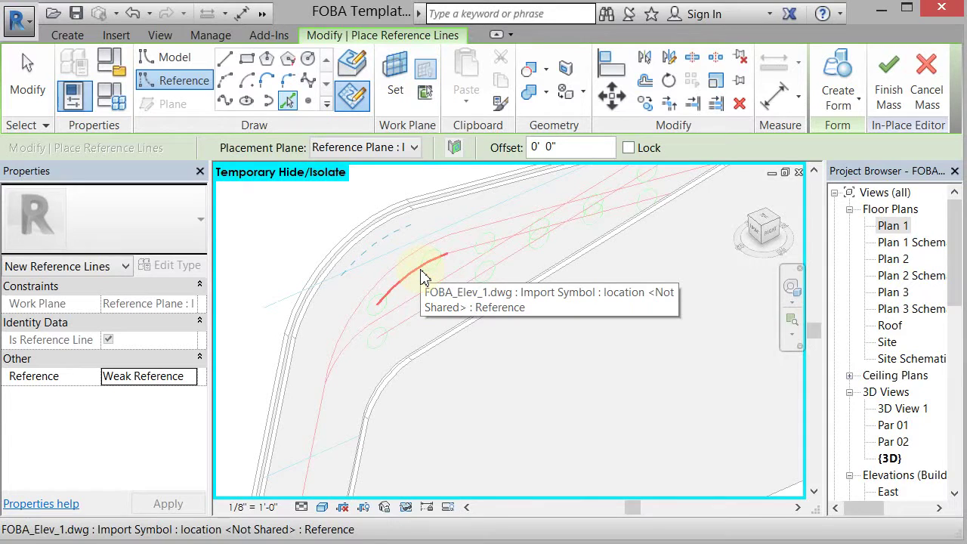
click(423, 278)
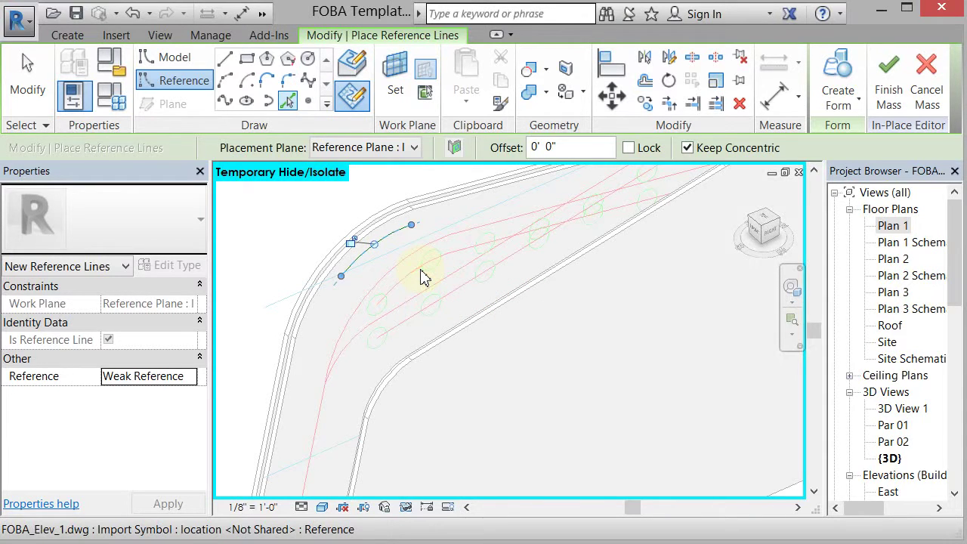
click(459, 258)
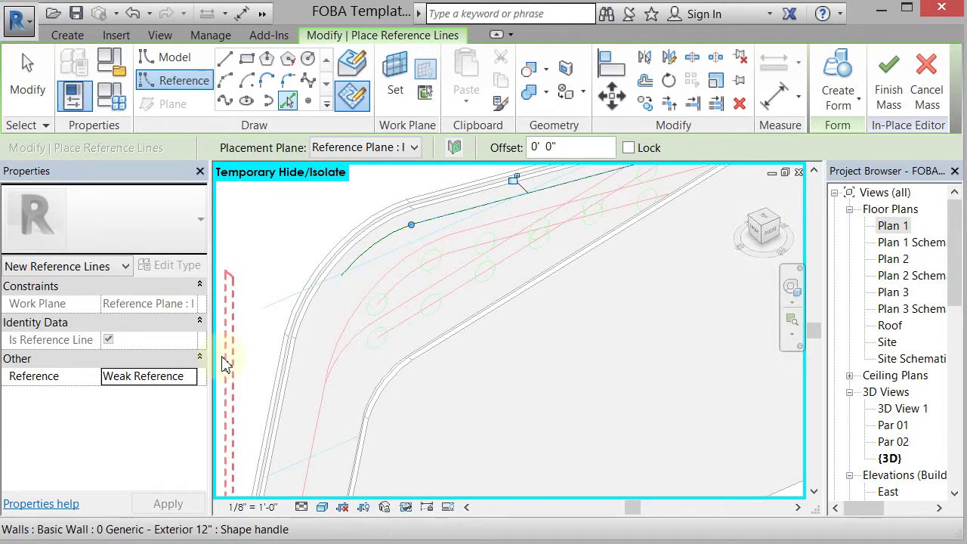
shift+middle_drag(231, 368, 669, 184)
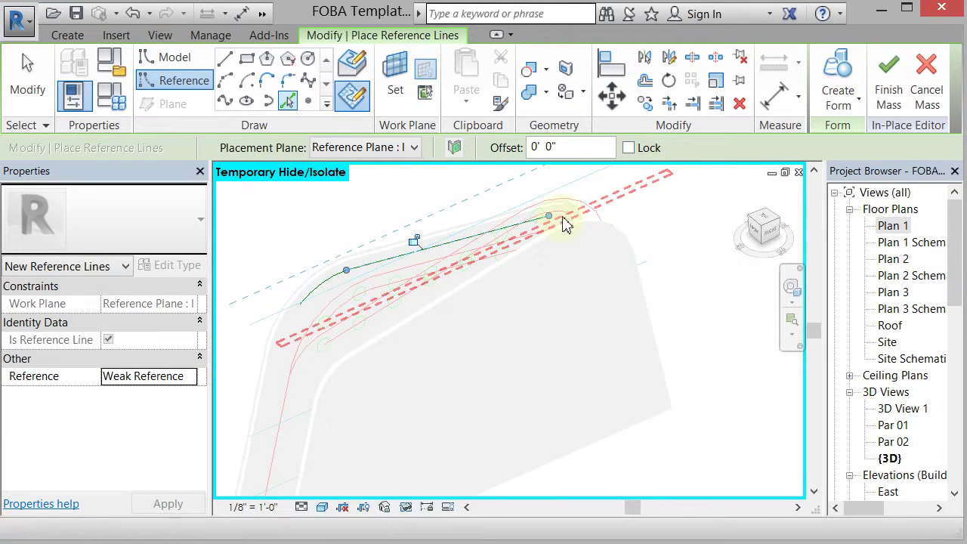
scroll(563, 233, up, 2)
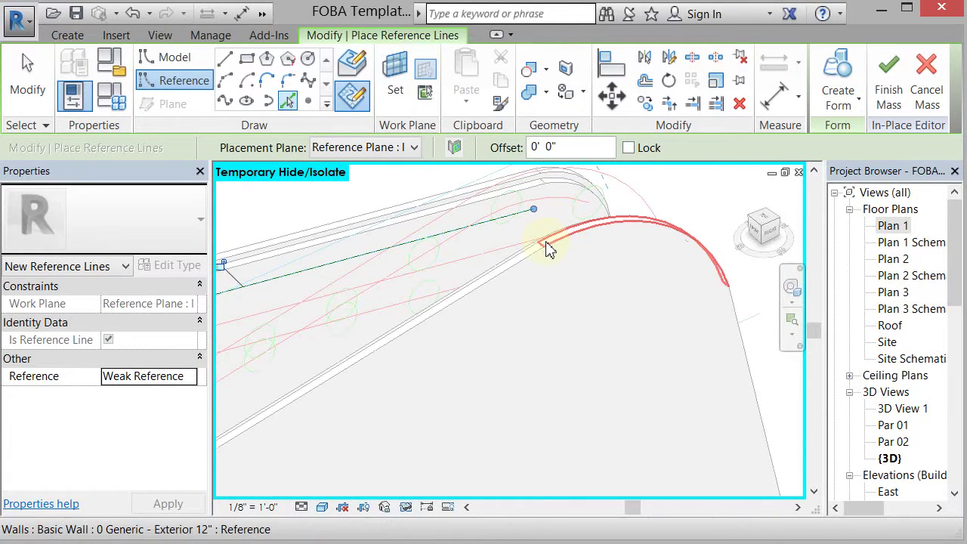
key(Tab)
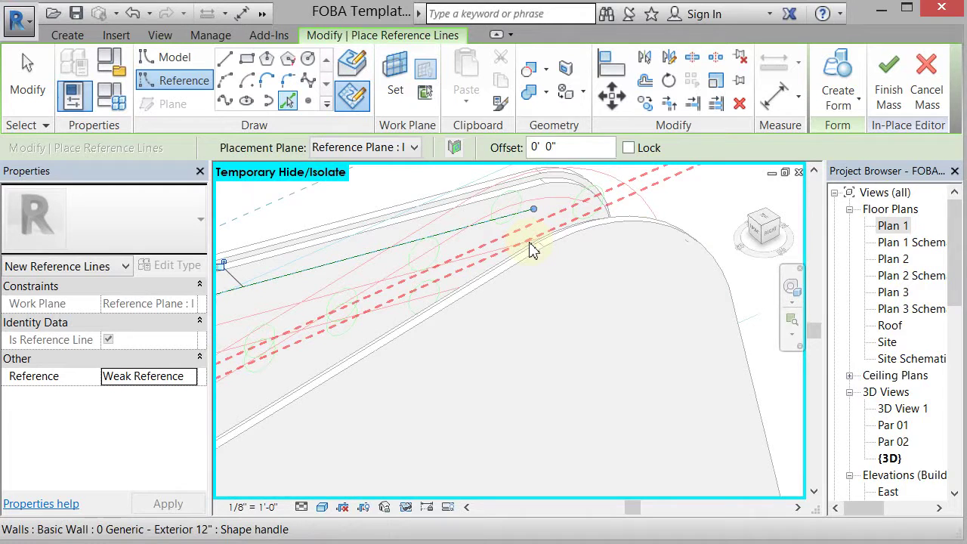
Switch the visual style to Wireframe and orbit to look along the wall.
click(322, 509)
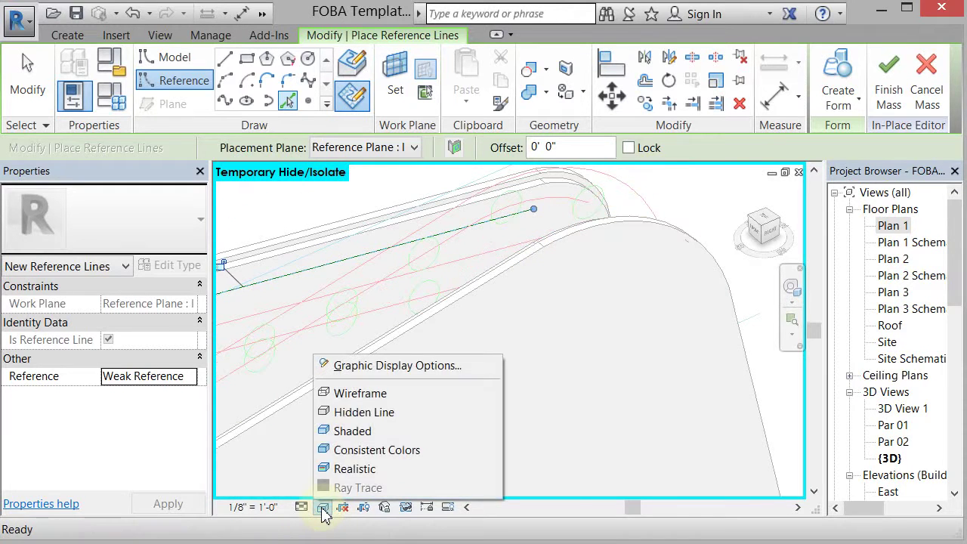
click(360, 395)
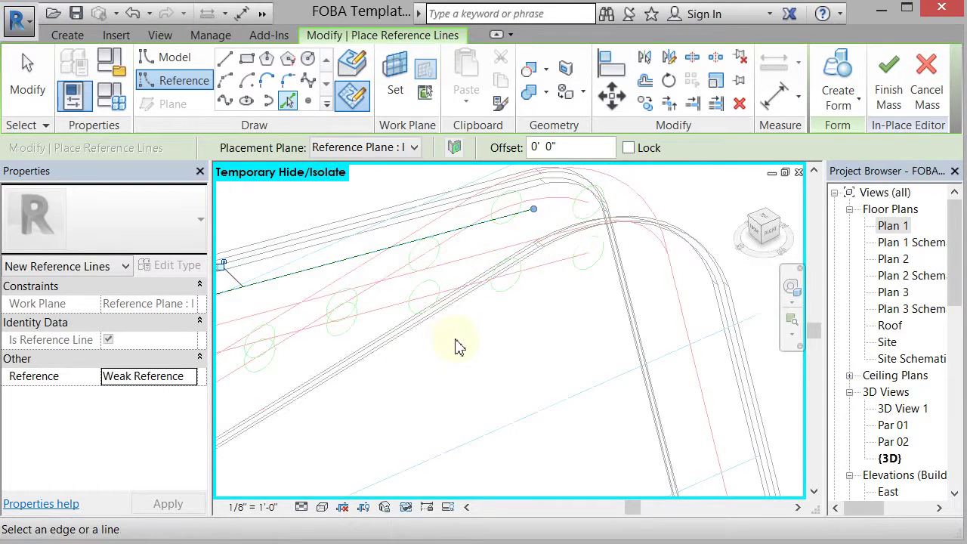
shift+middle_drag(457, 341, 457, 324)
shift+middle_drag(476, 370, 485, 377)
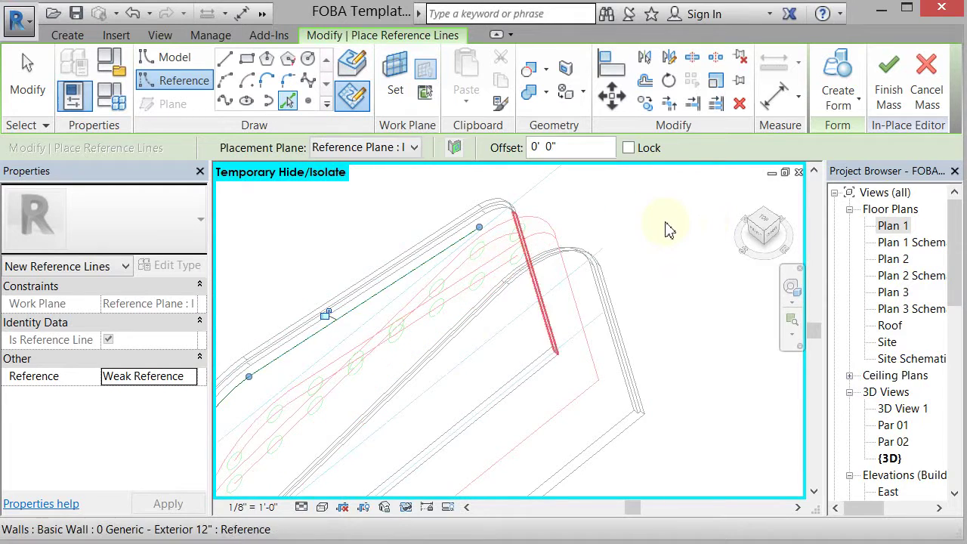
scroll(666, 229, down, 2)
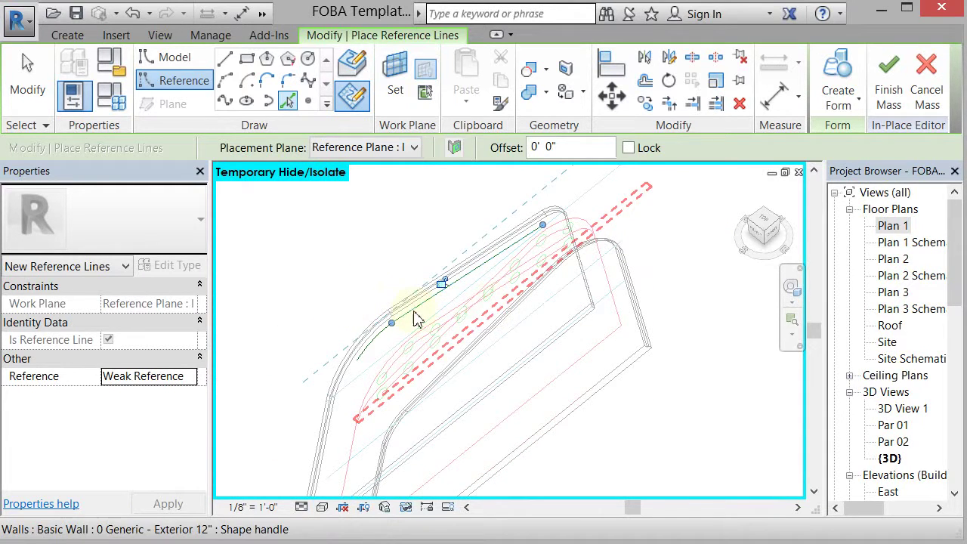
shift+middle_drag(430, 320, 502, 319)
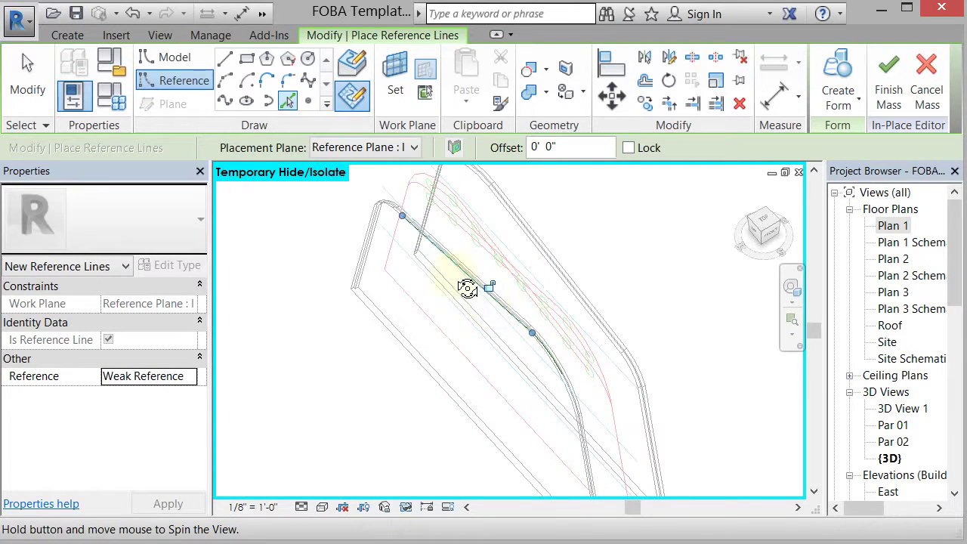
On Reference Plane : r, trace a reference line along the opposite curved wall edge.
click(415, 149)
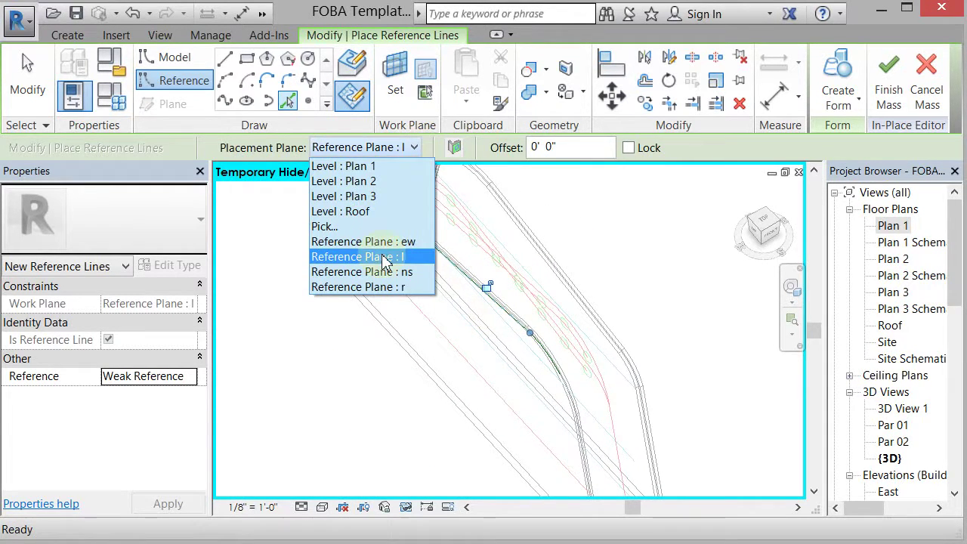
click(359, 287)
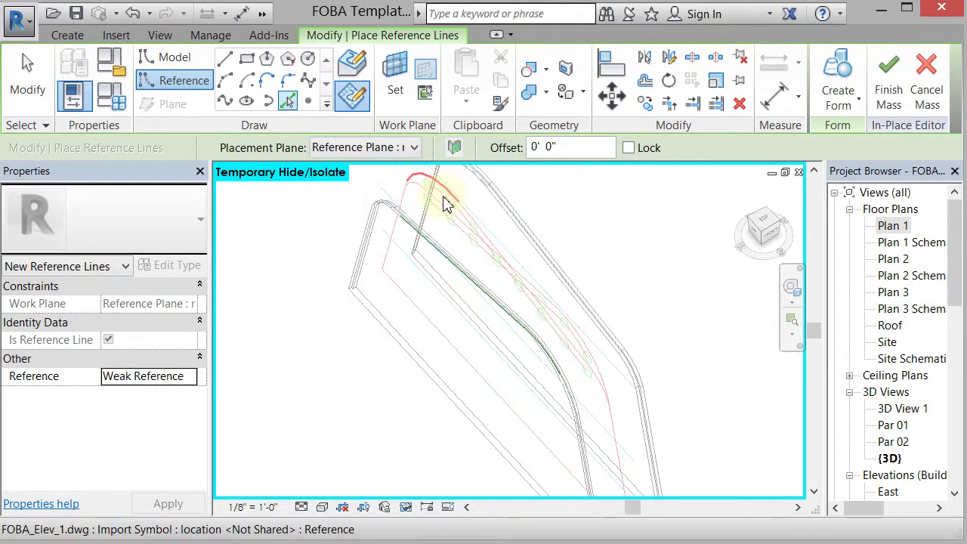
scroll(453, 211, up, 2)
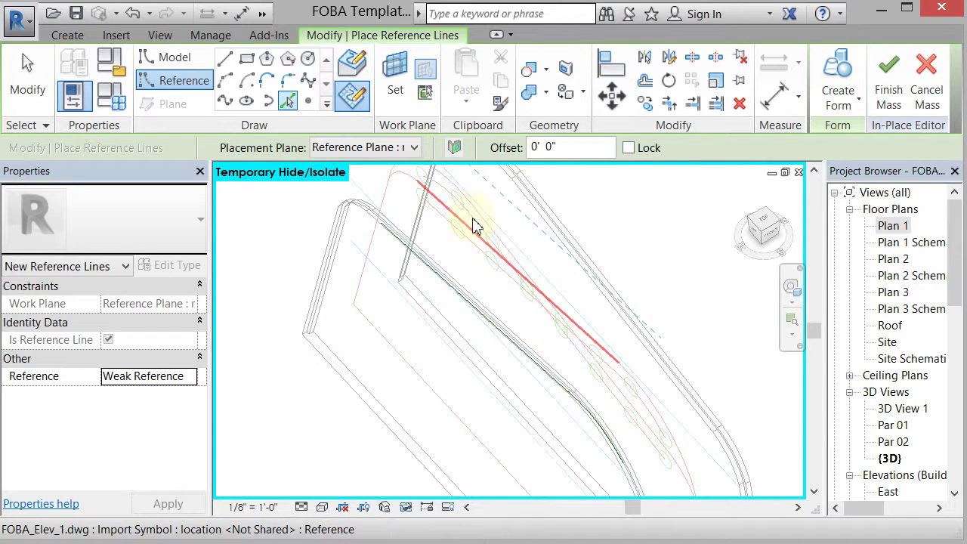
scroll(470, 227, up, 2)
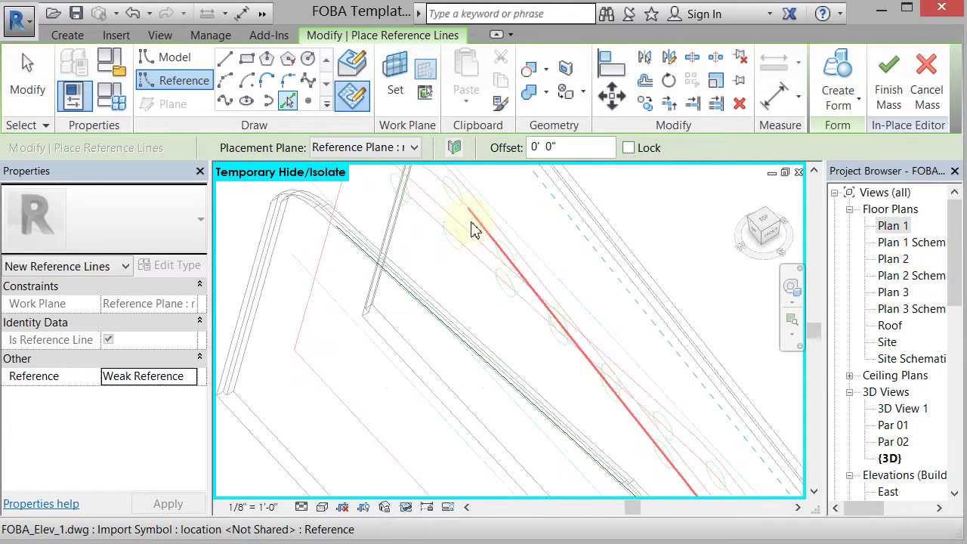
click(437, 193)
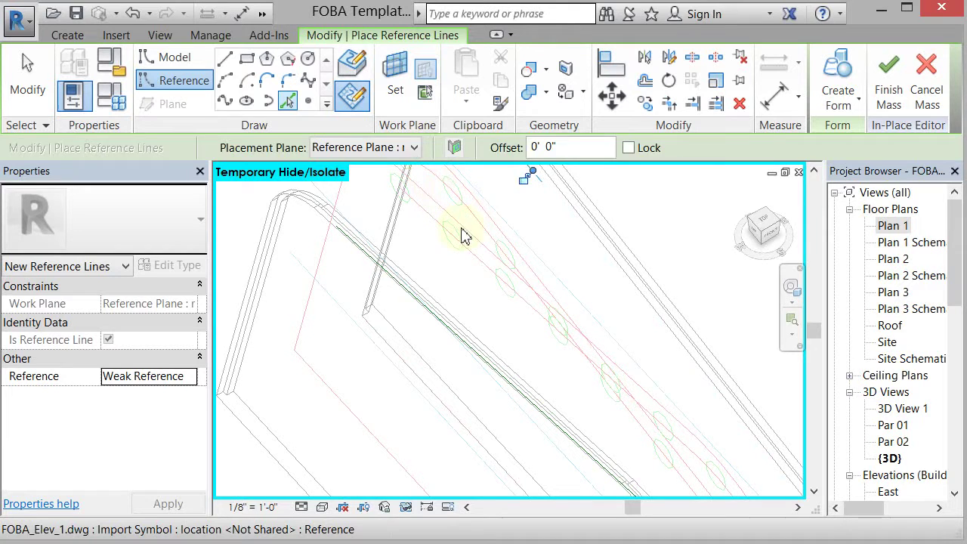
click(483, 234)
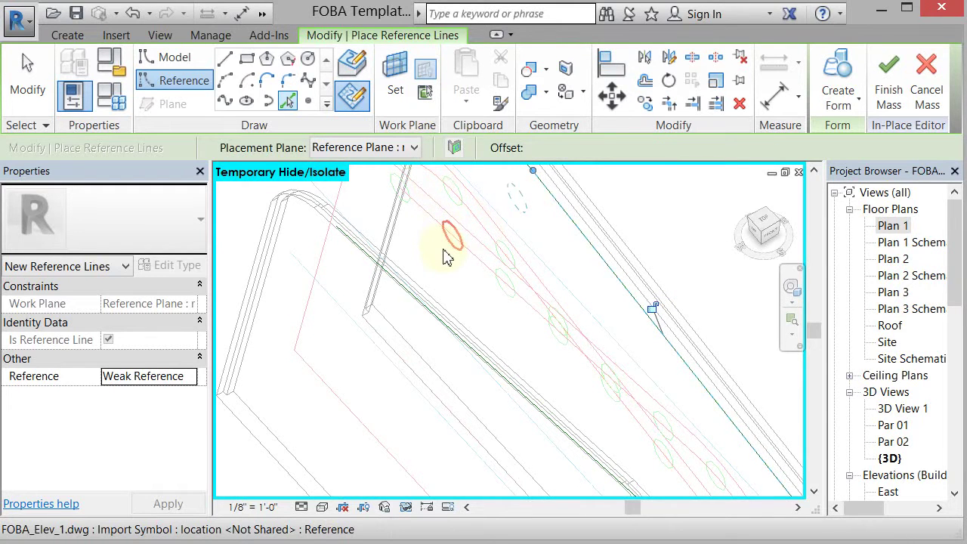
scroll(446, 255, down, 4)
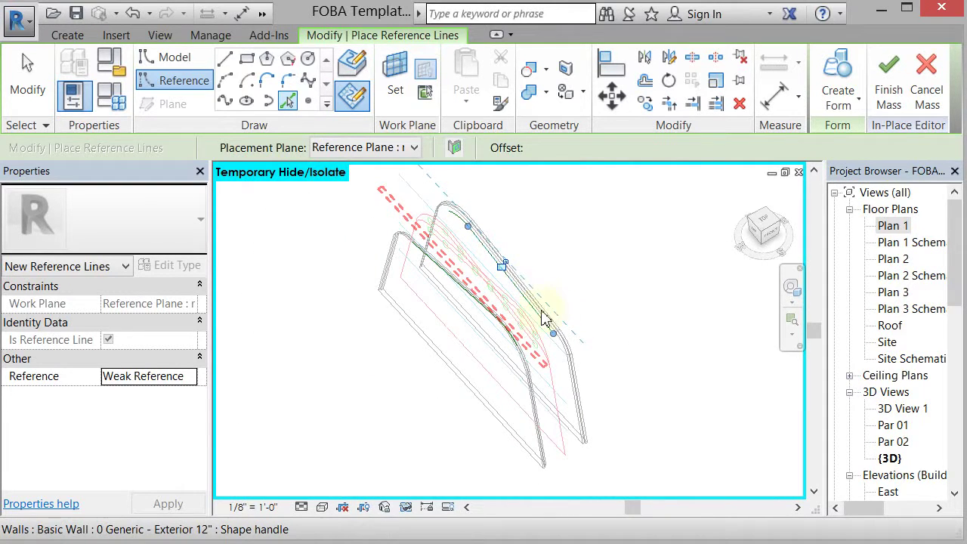
shift+middle_drag(513, 324, 466, 324)
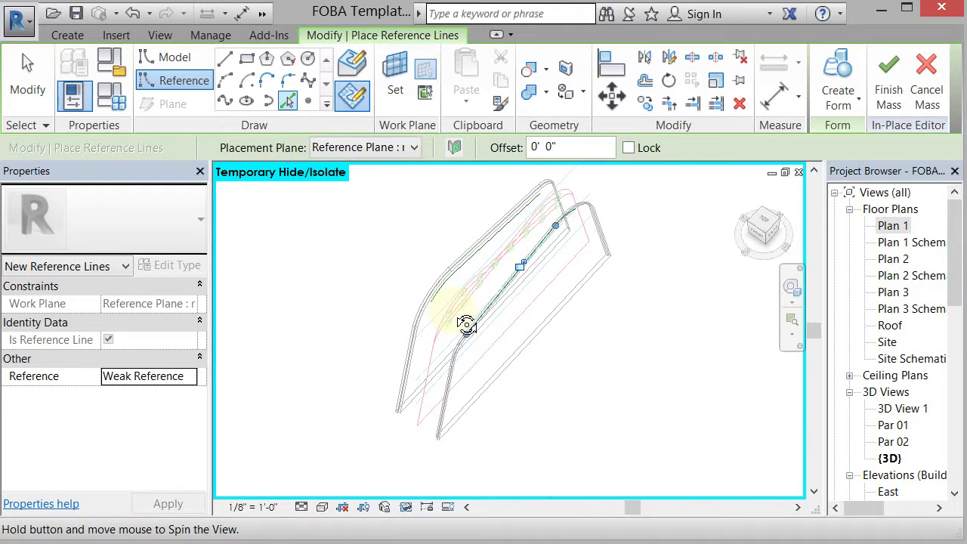
Select both reference line chains and divide them into paths of 6 nodes.
click(34, 92)
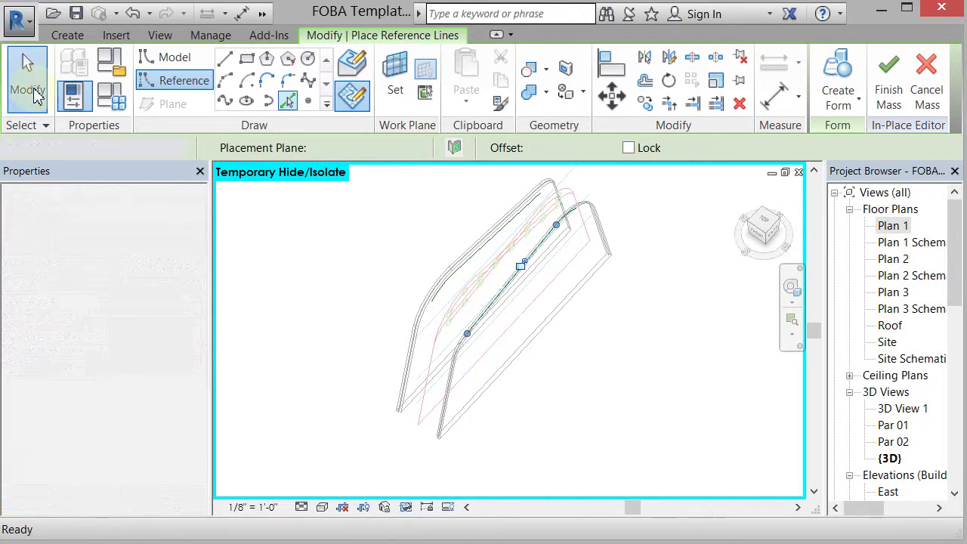
scroll(492, 287, up, 2)
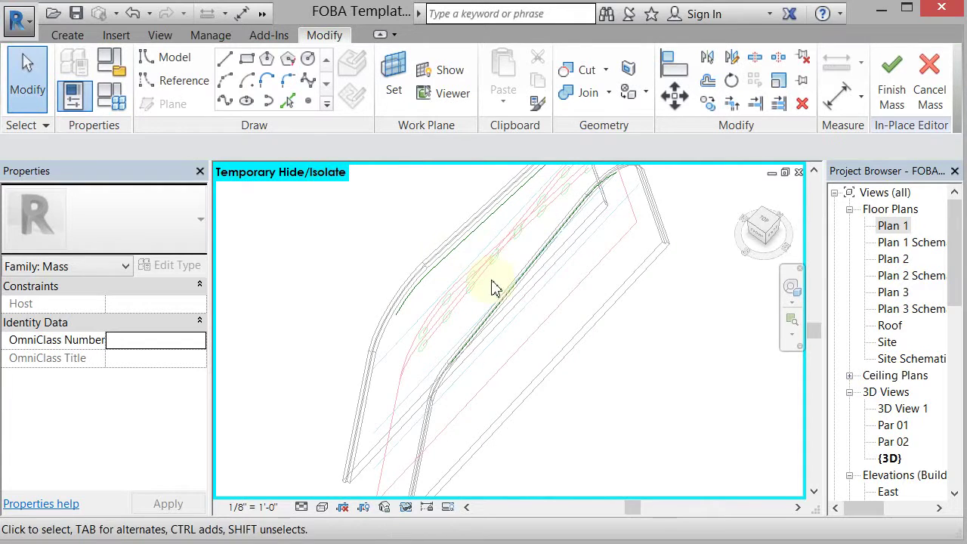
key(Tab)
click(449, 260)
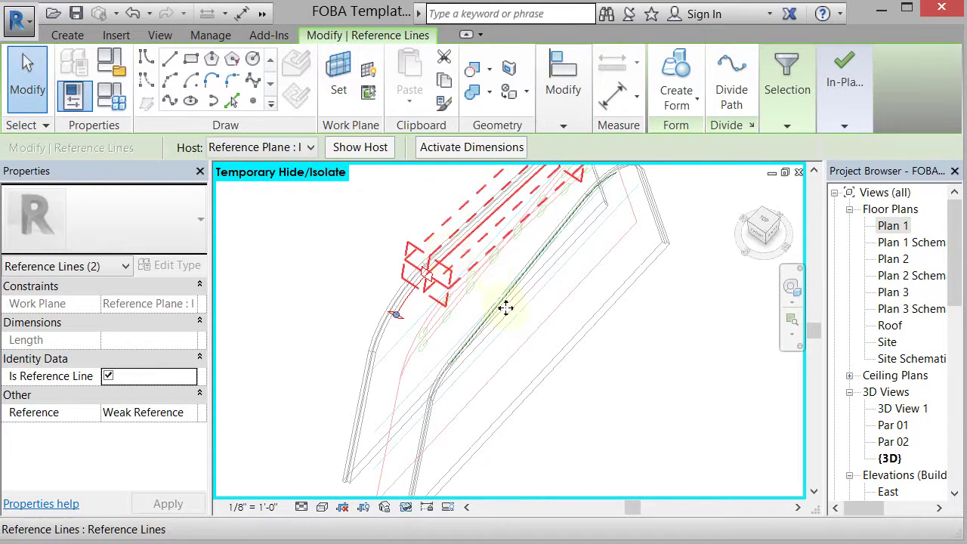
key(Tab)
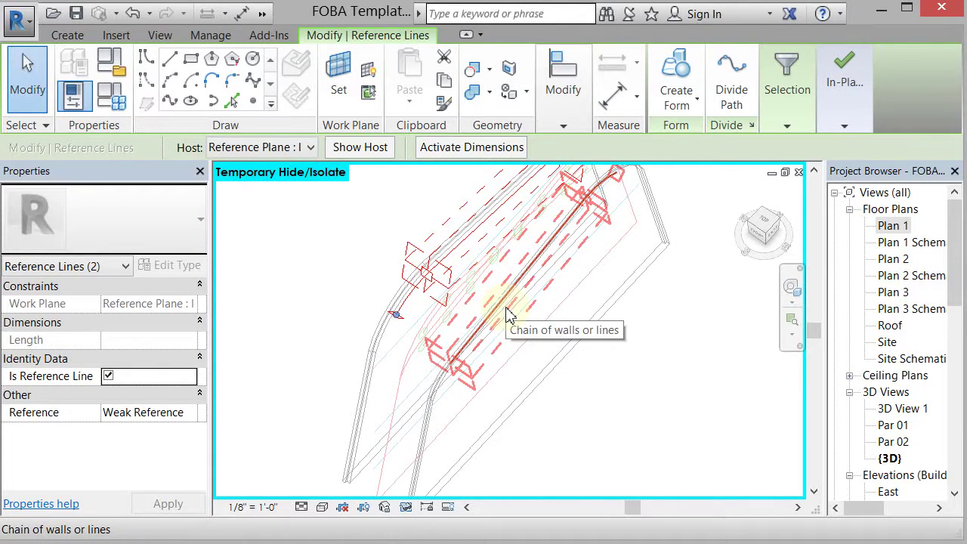
ctrl+click(507, 314)
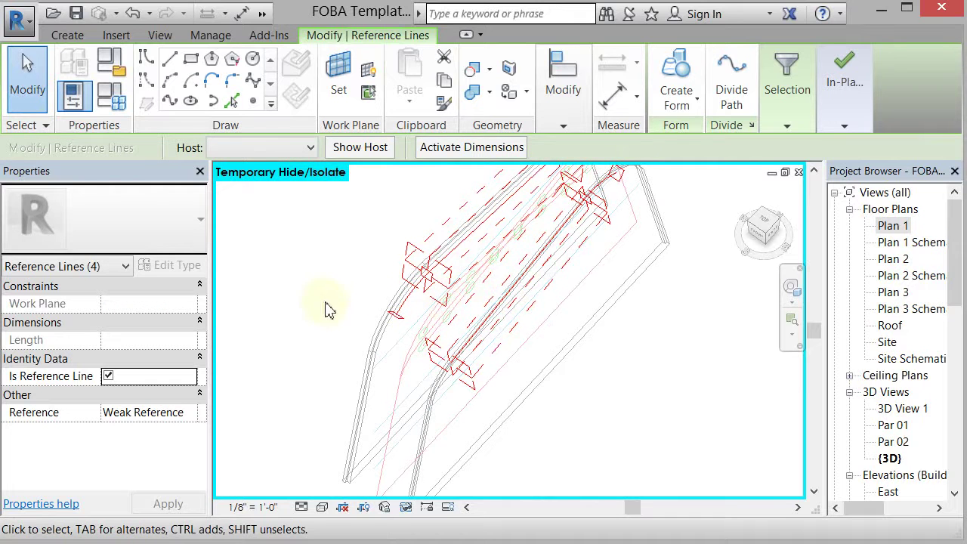
click(730, 91)
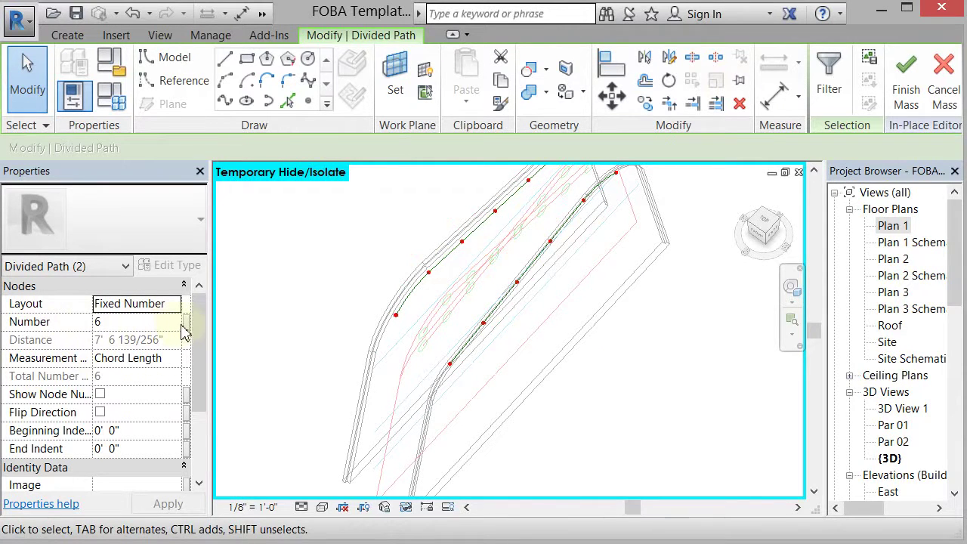
Link the divided paths' Number to a new integer type parameter named divide.
click(187, 323)
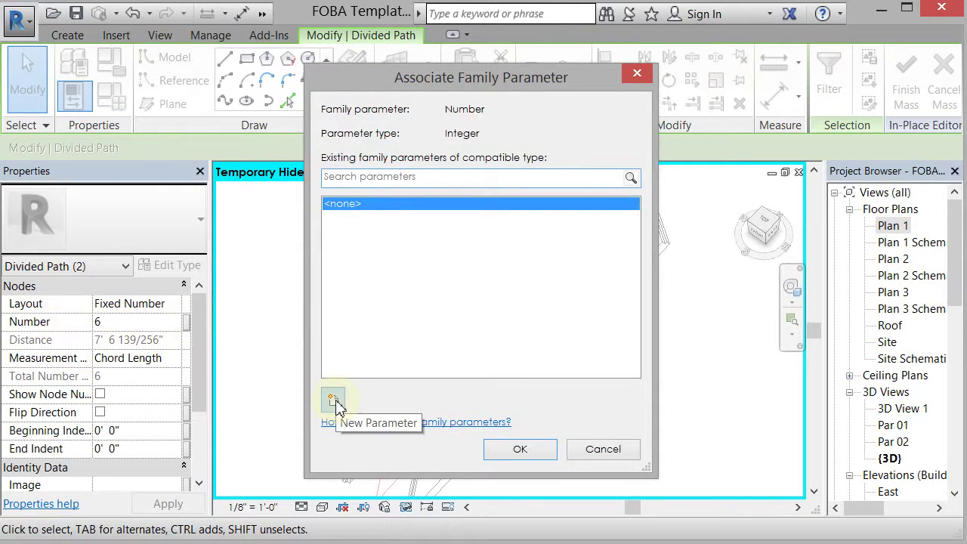
click(333, 401)
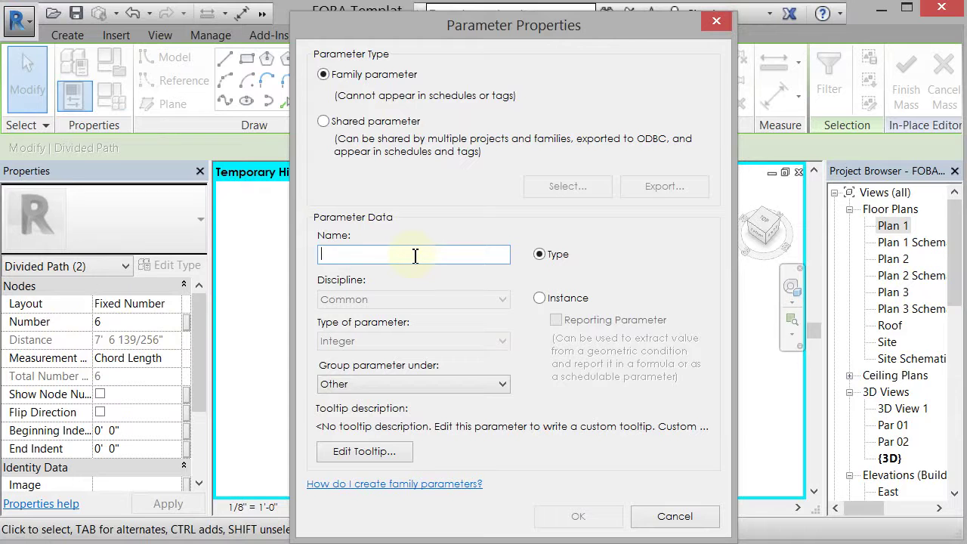
text(divide)
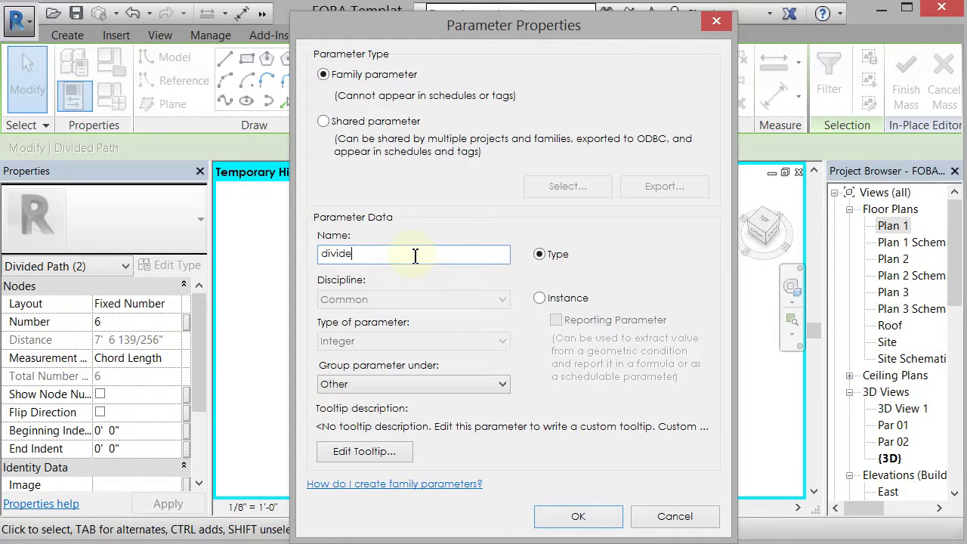
click(578, 518)
click(526, 456)
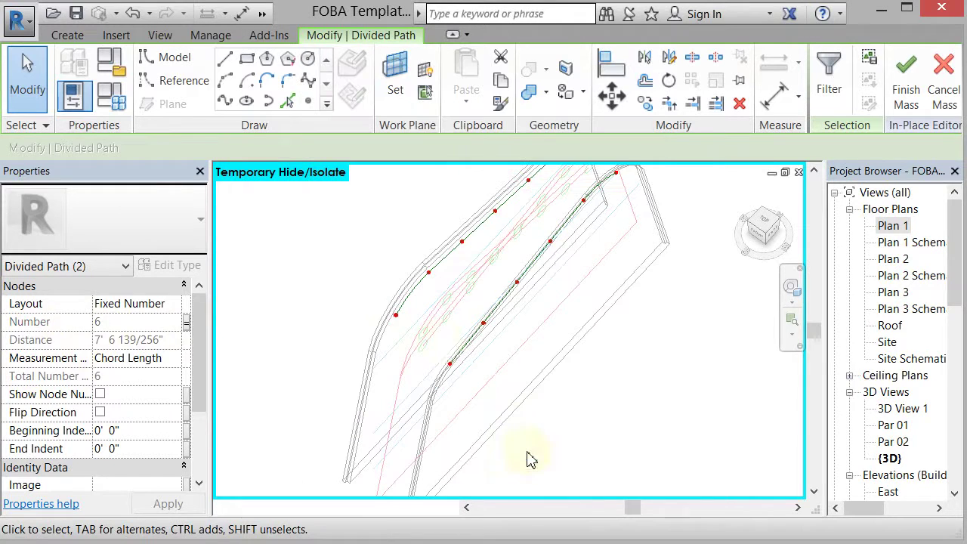
click(330, 274)
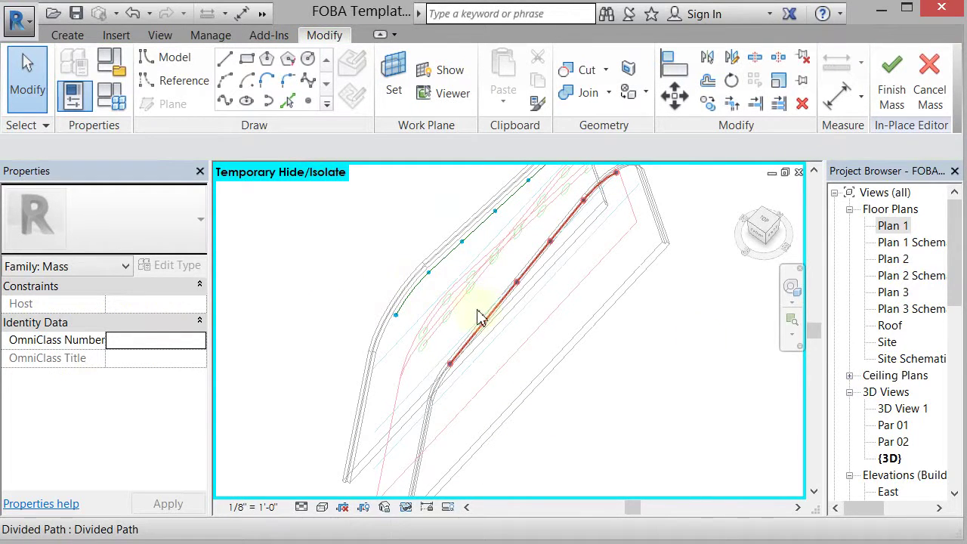
Expand Generic Models under Families in the Project Browser to list the existing families.
drag(959, 266, 958, 445)
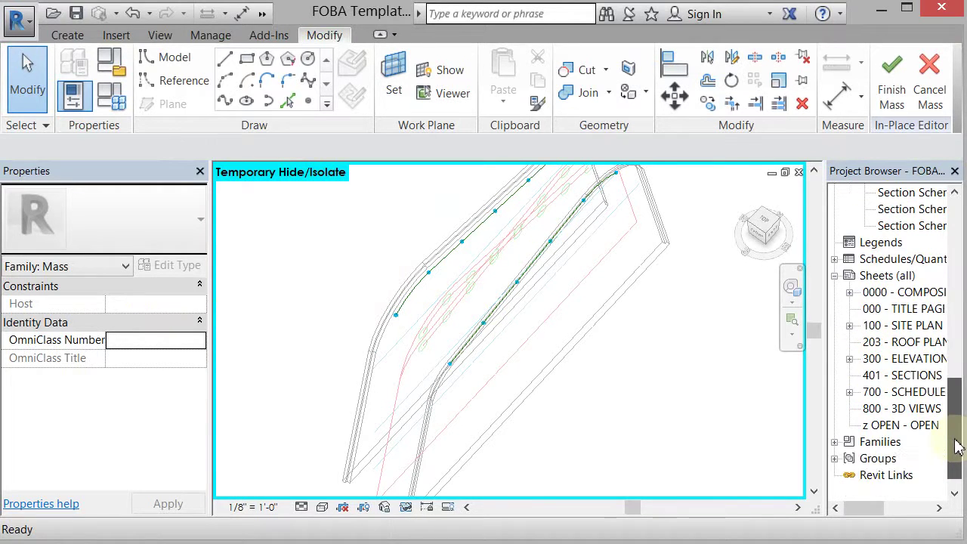
click(875, 458)
click(835, 458)
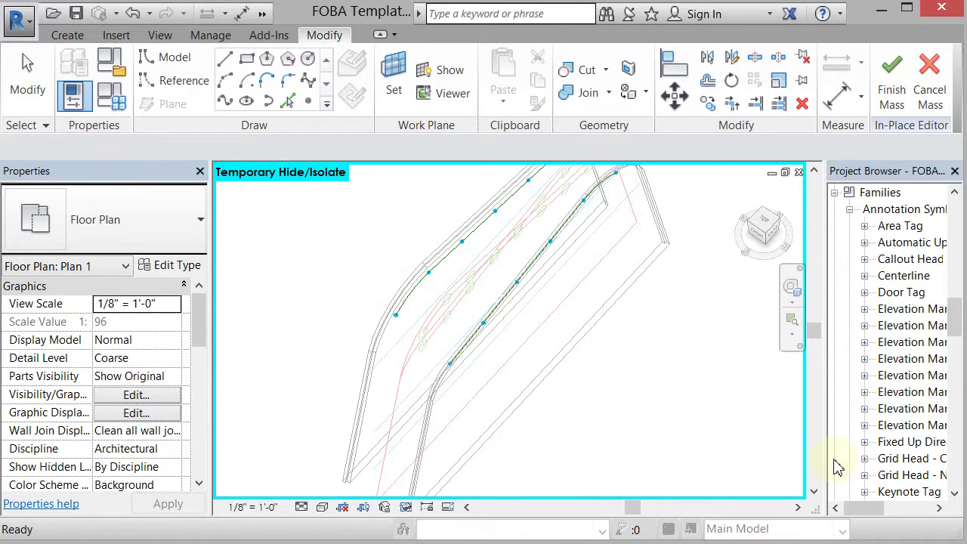
click(848, 209)
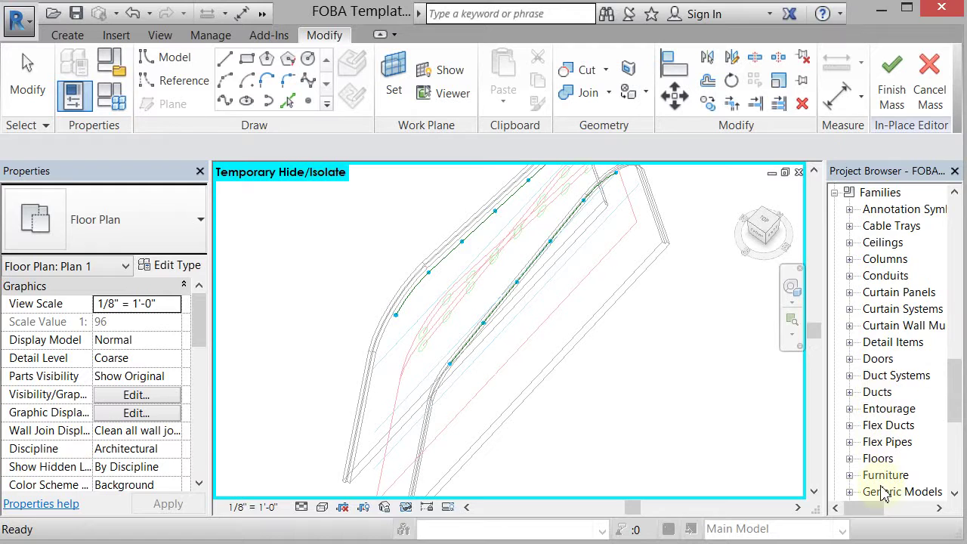
click(849, 492)
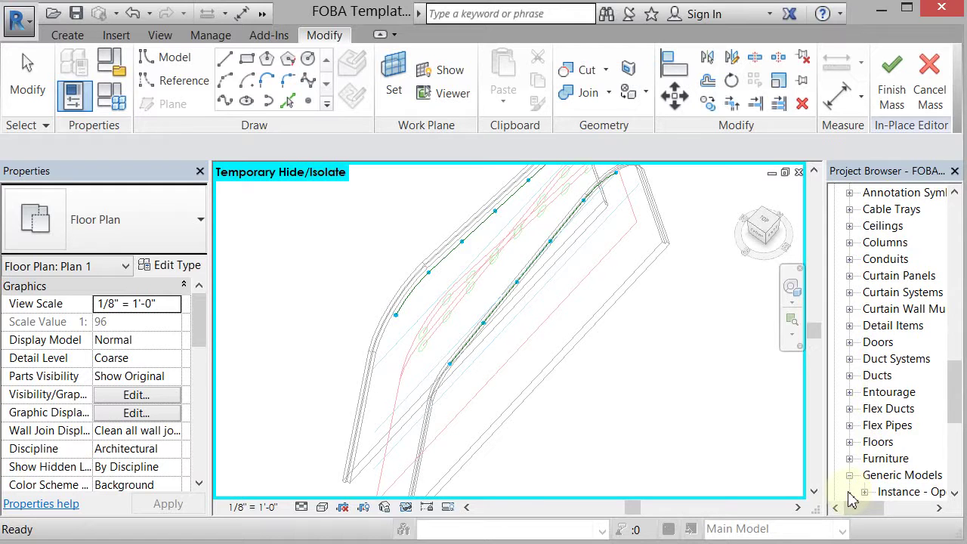
click(954, 493)
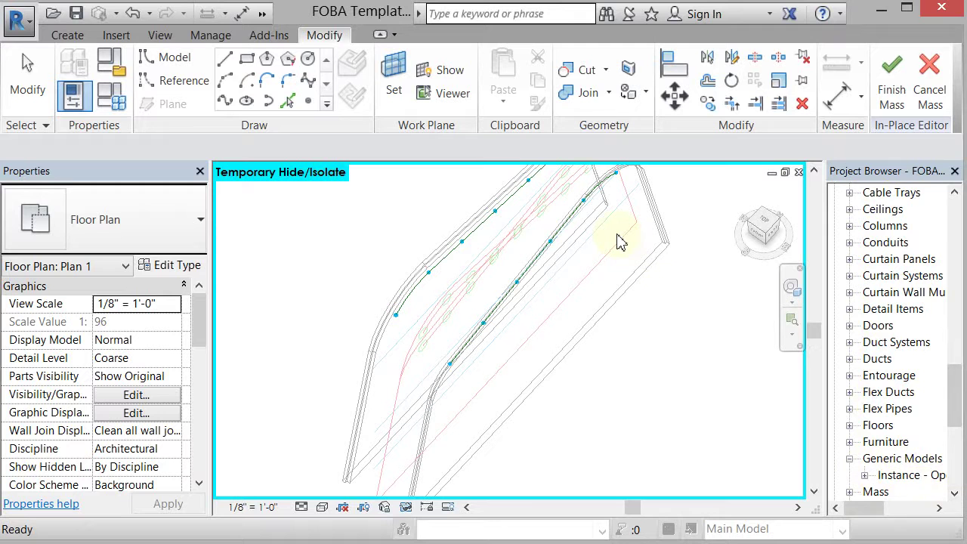
click(117, 37)
Load 2pt Tube.rfa and Louver Straight.rfa from Custom Library > Generic Models > AC.
click(421, 89)
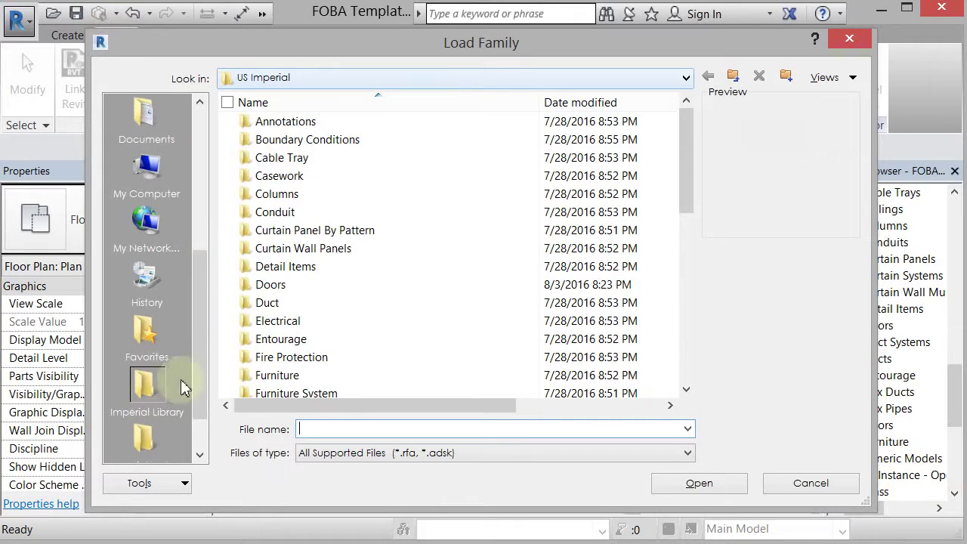
click(200, 118)
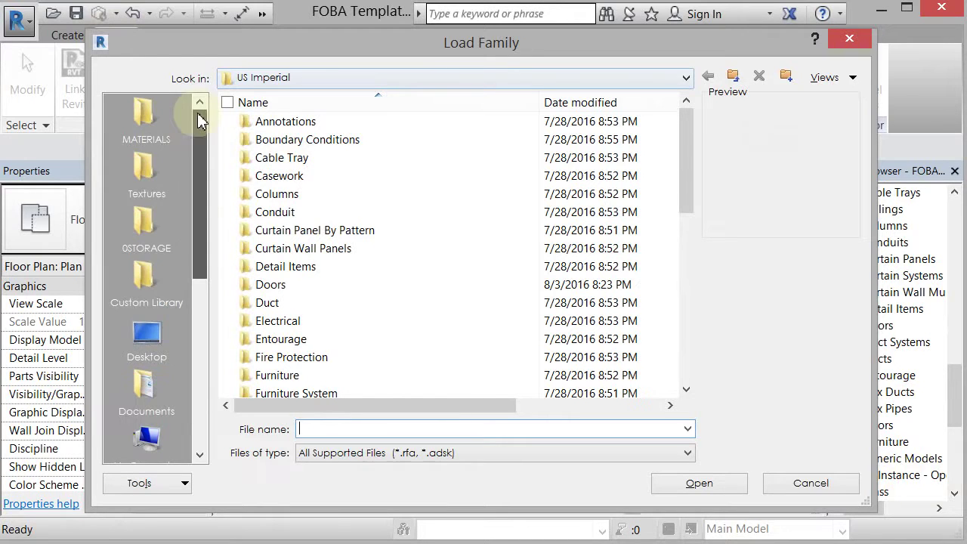
click(145, 278)
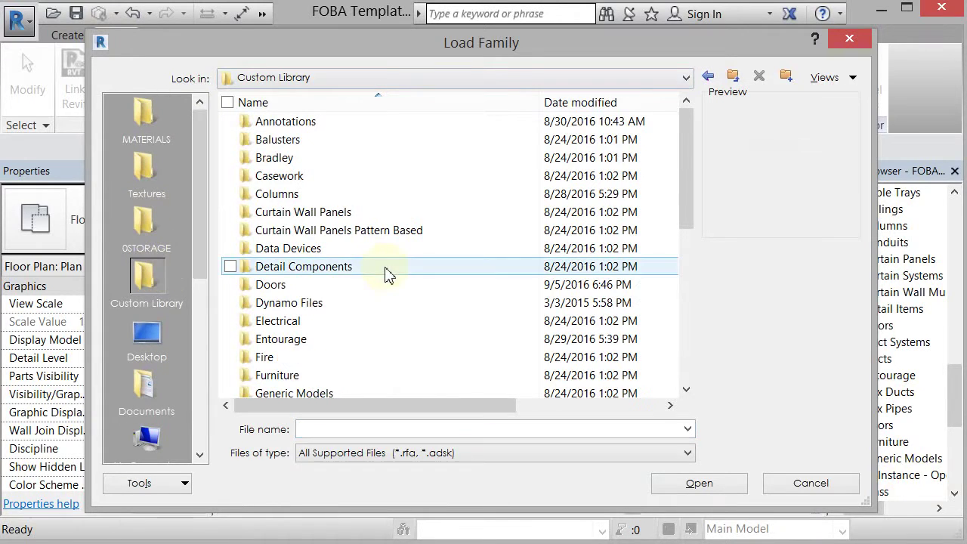
click(278, 394)
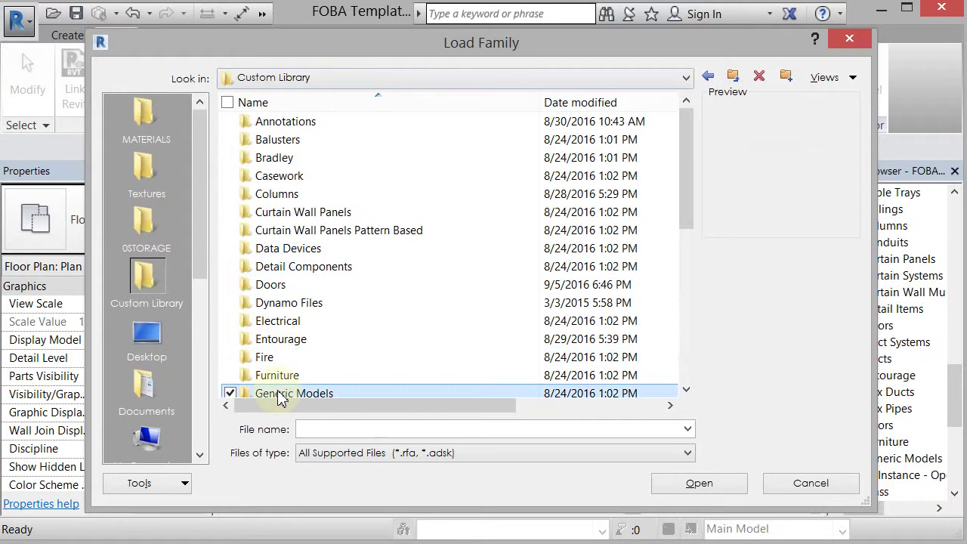
double_click(278, 396)
double_click(259, 123)
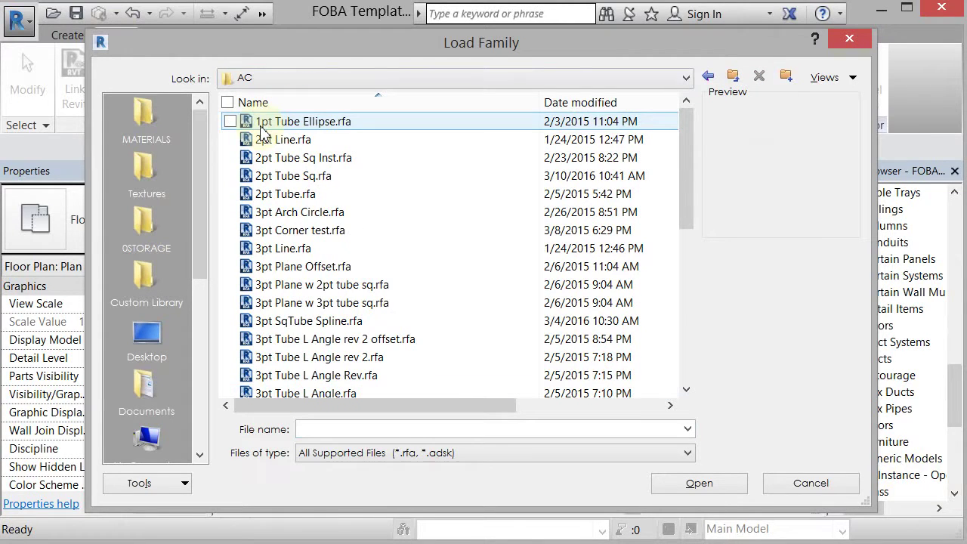
click(280, 194)
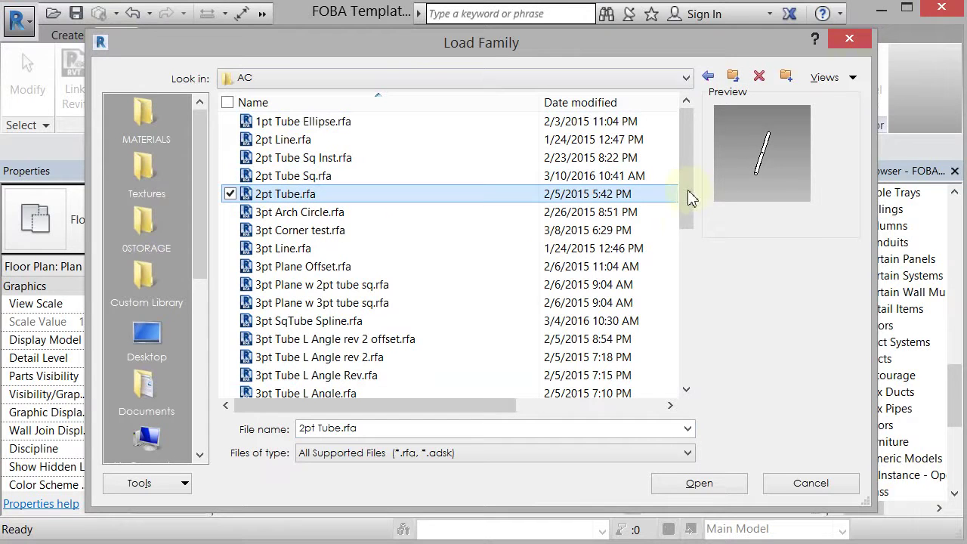
scroll(689, 370, down, 5)
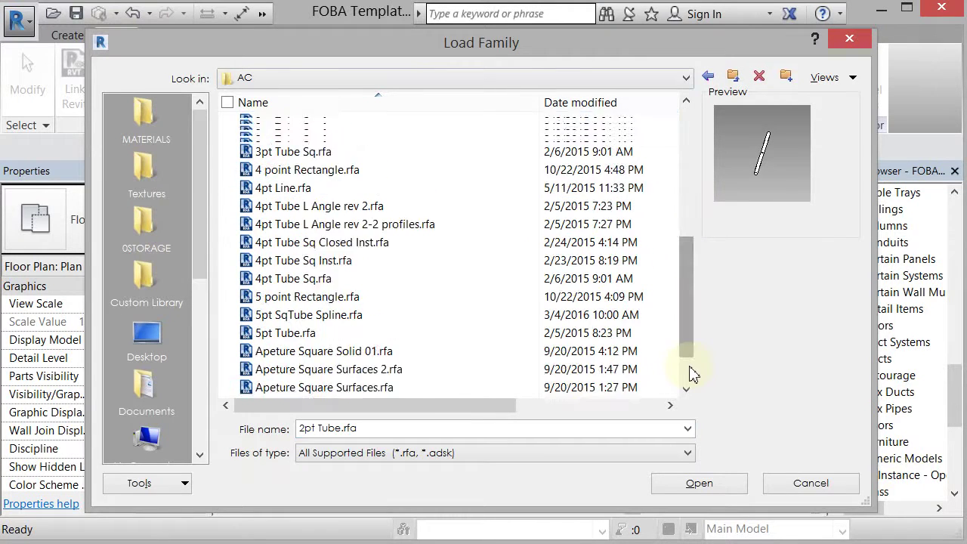
scroll(568, 367, up, 3)
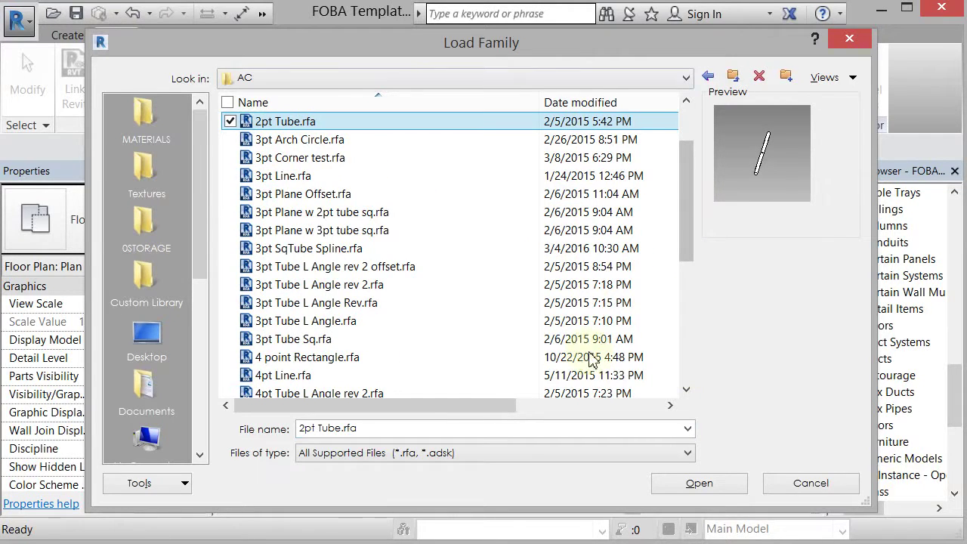
click(685, 389)
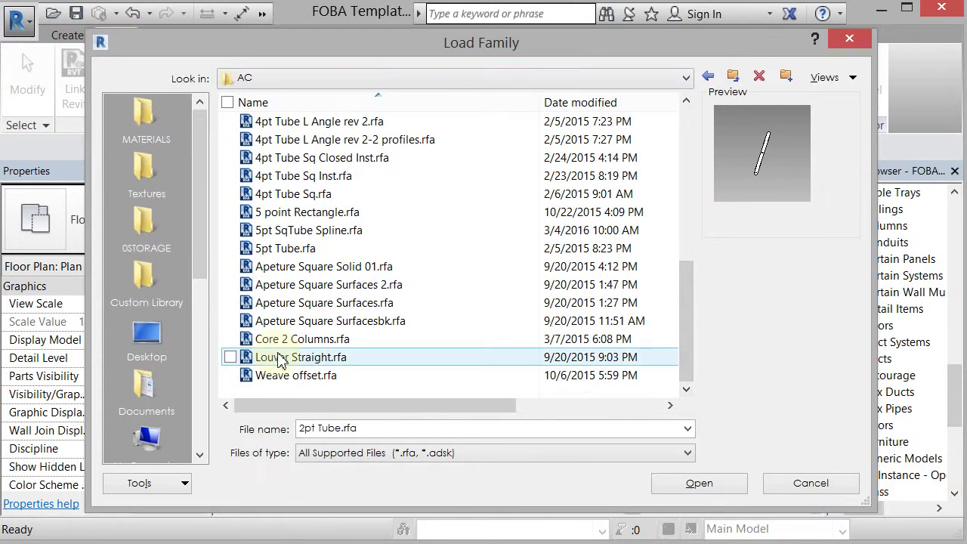
ctrl+click(388, 358)
click(701, 483)
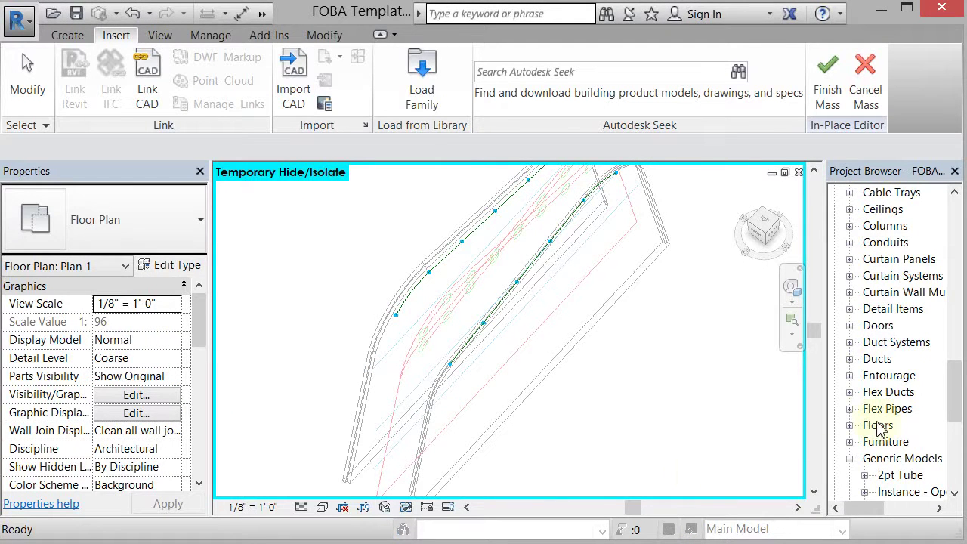
Place a 2pt Tube between a node on the inner path and one on the outer path.
scroll(958, 419, down, 3)
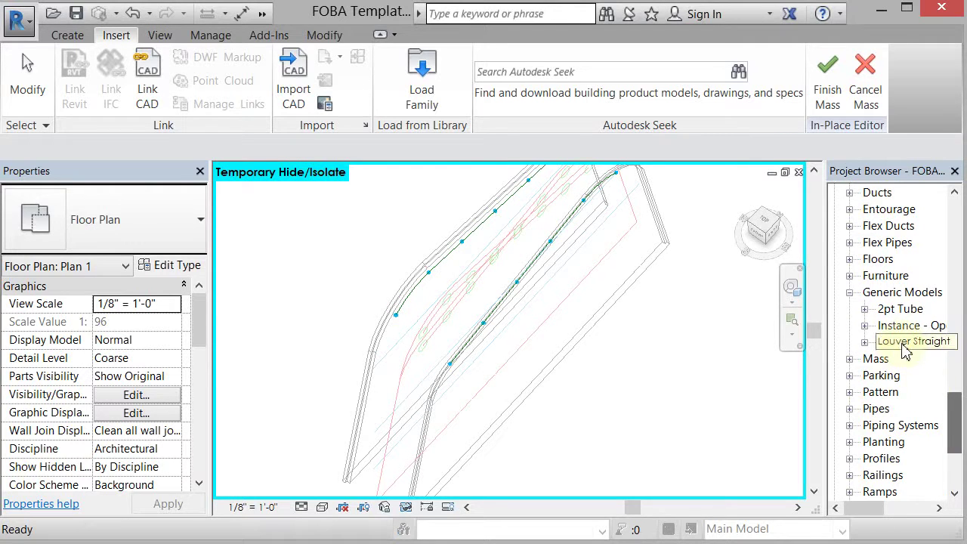
click(865, 309)
click(910, 325)
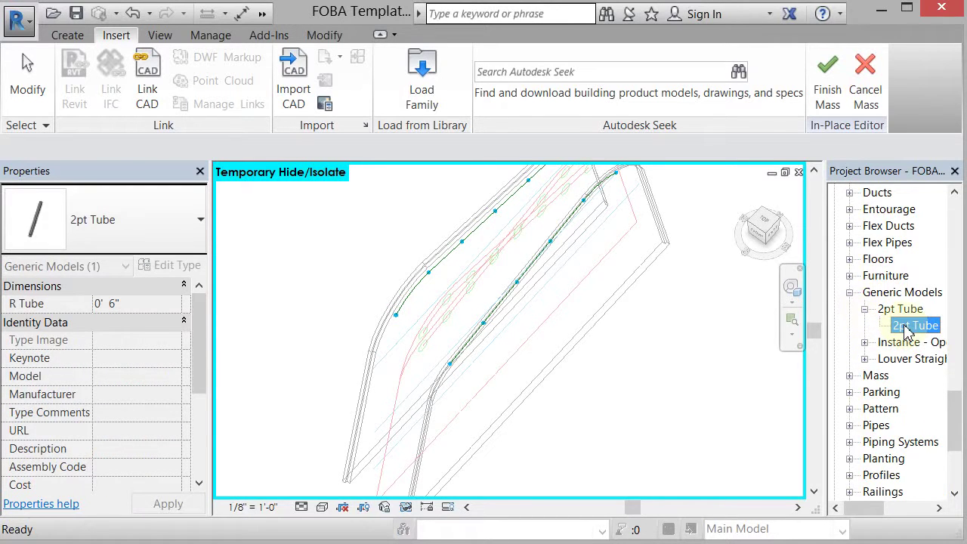
drag(906, 332, 625, 324)
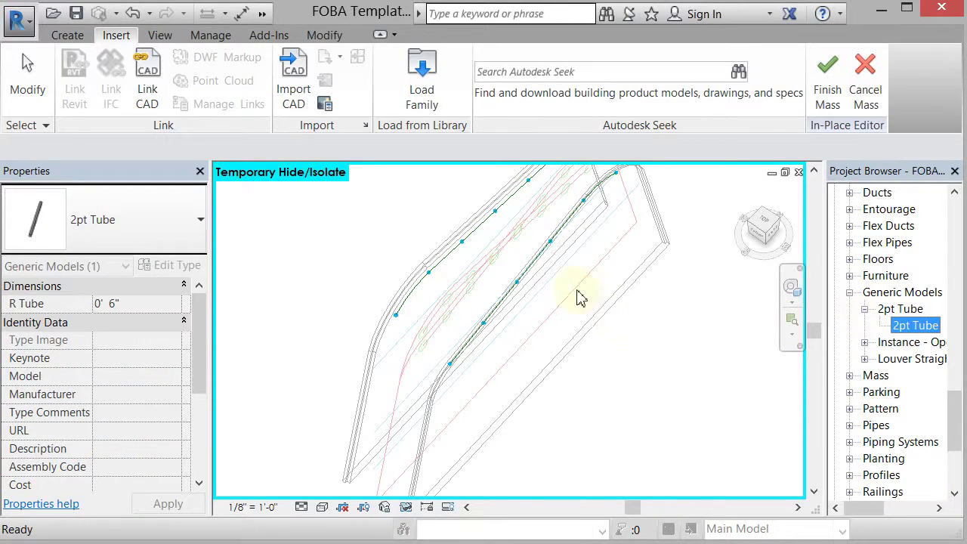
drag(578, 297, 529, 287)
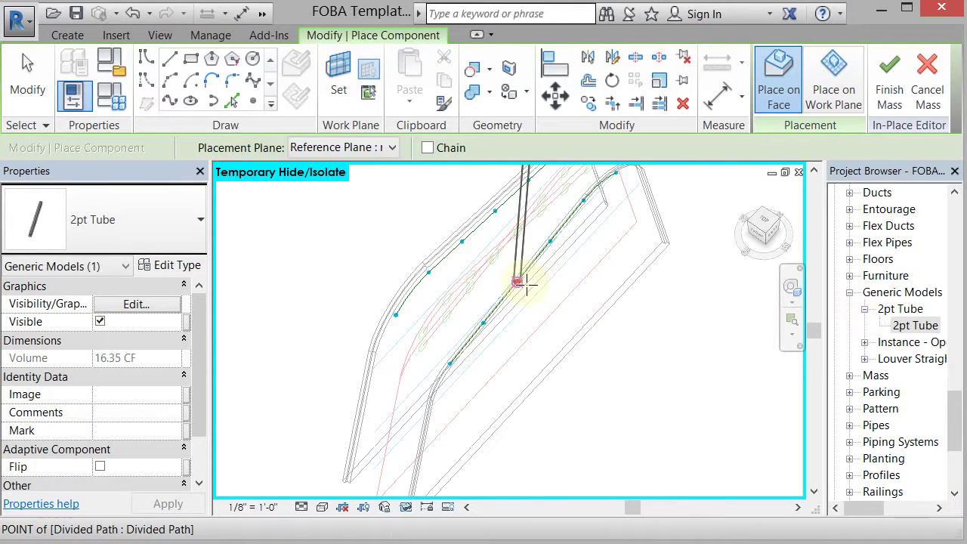
click(527, 286)
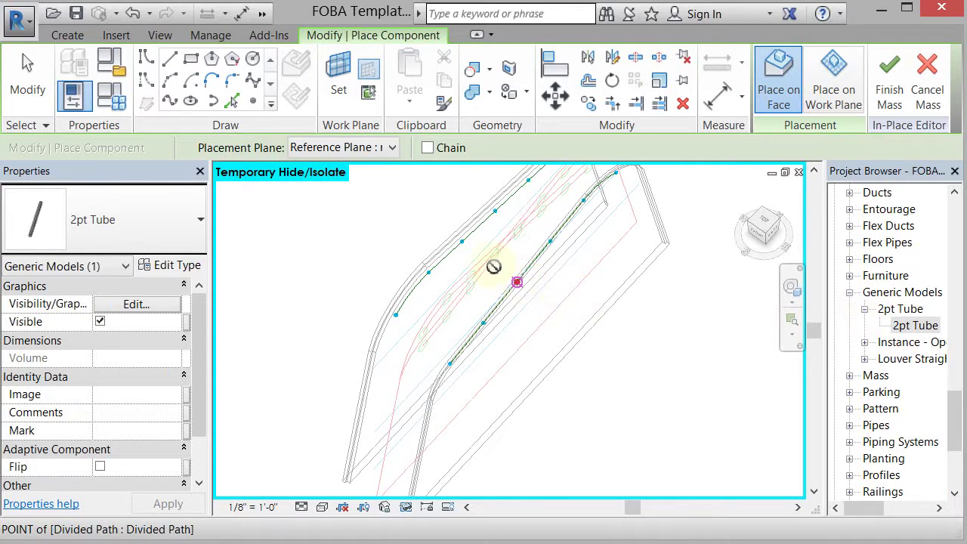
click(460, 245)
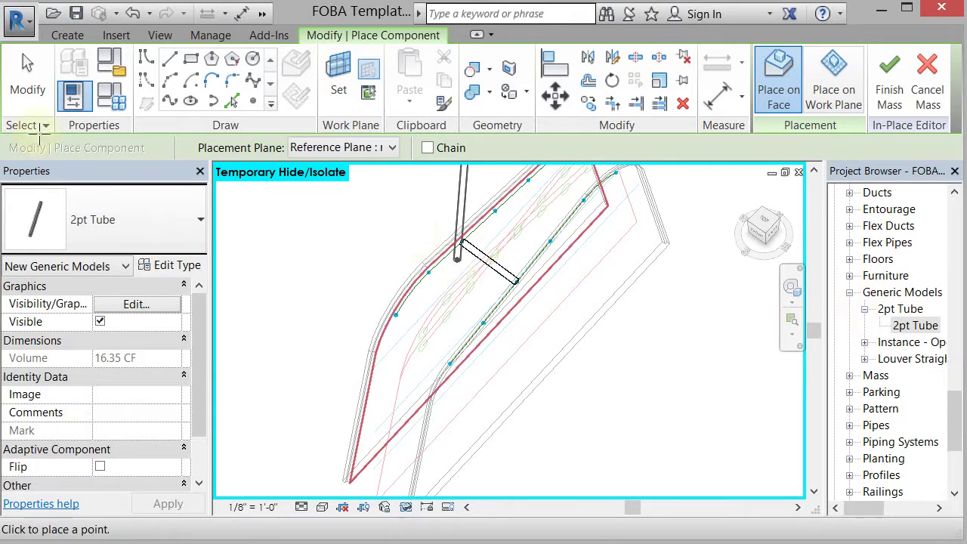
click(28, 100)
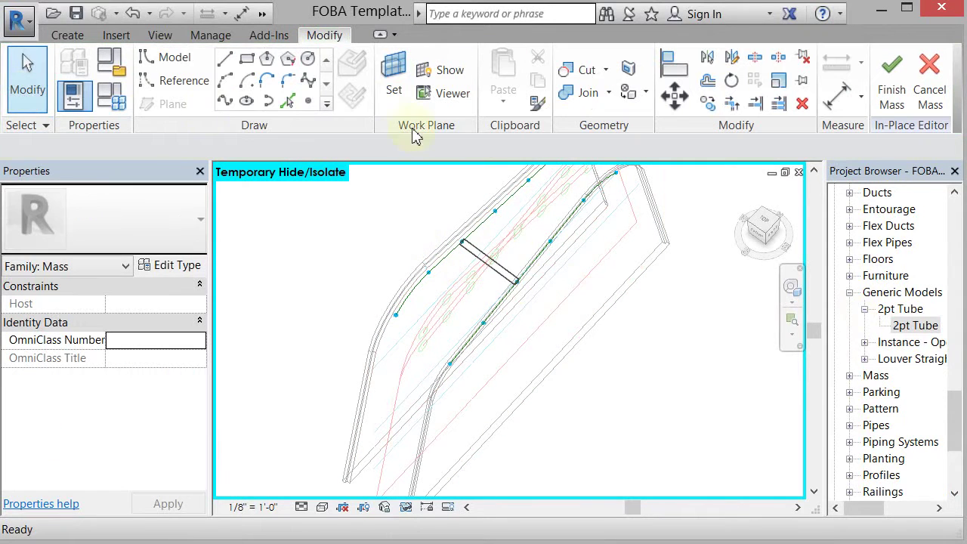
Repeat the placed tube along the two divided paths.
click(486, 254)
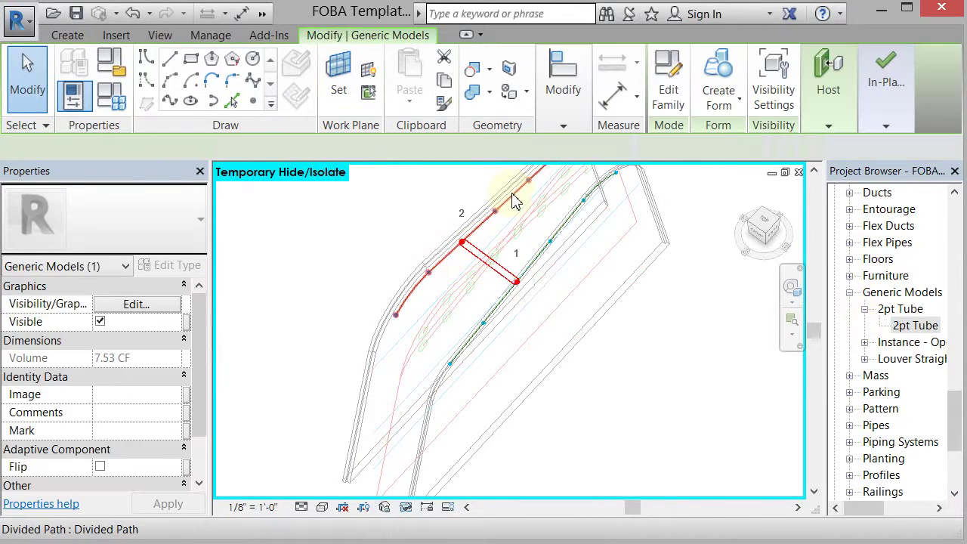
click(527, 92)
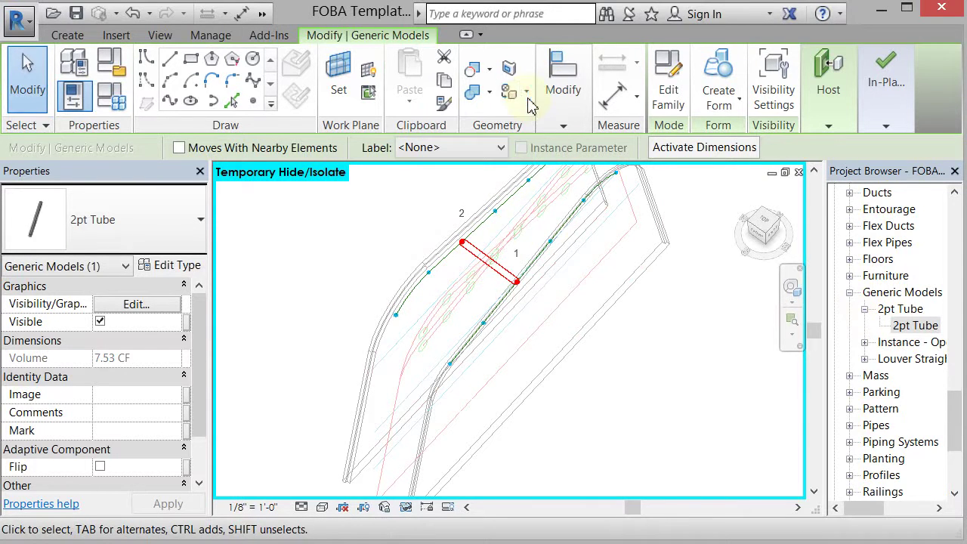
click(563, 127)
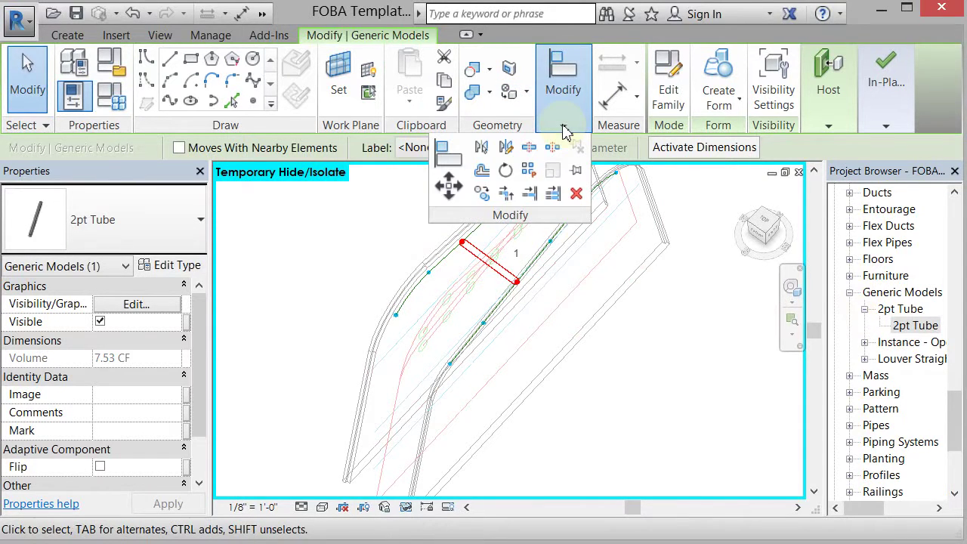
click(531, 172)
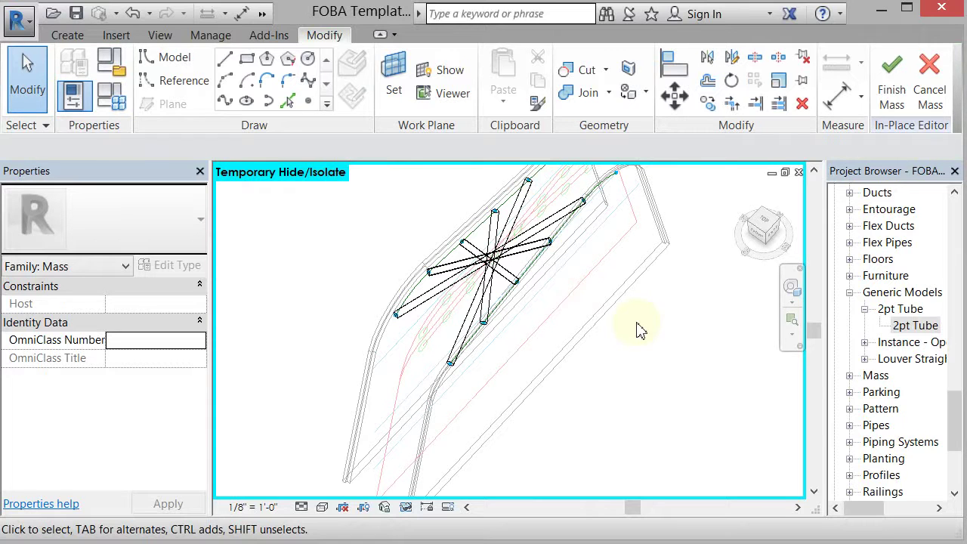
Undo the repeated tube pattern and delete the remaining single tube.
key(ctrl+z)
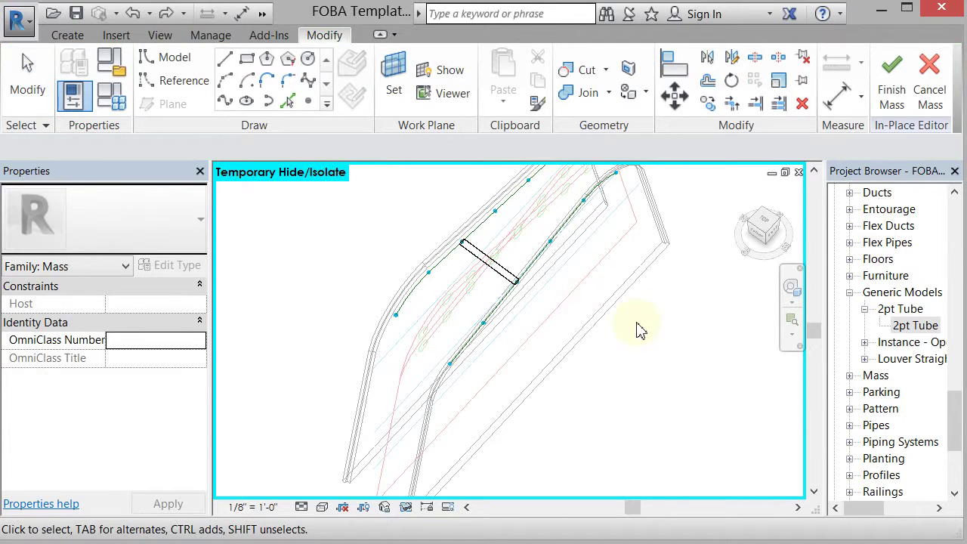
click(473, 263)
key(Delete)
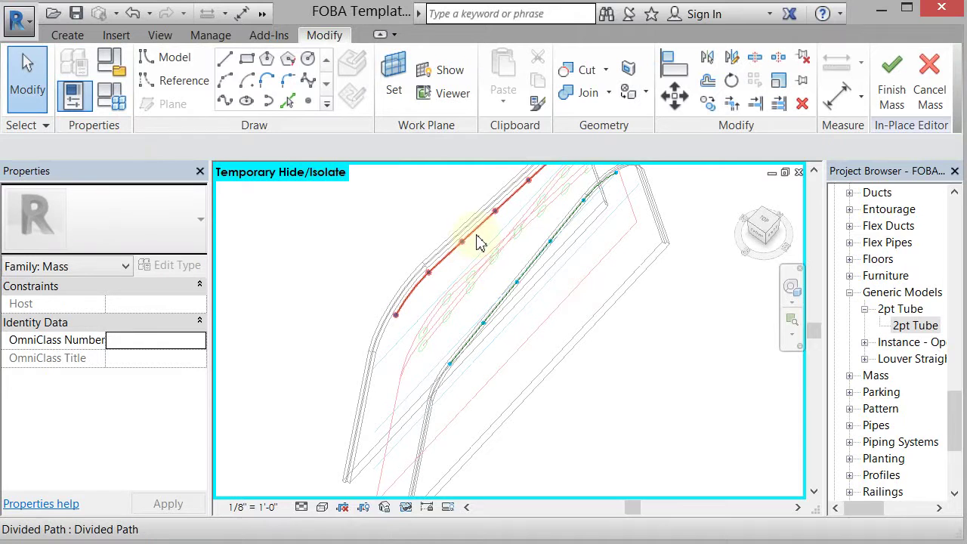
Show node numbers on the outer and inner divided paths, flipping the inner path's direction.
click(477, 242)
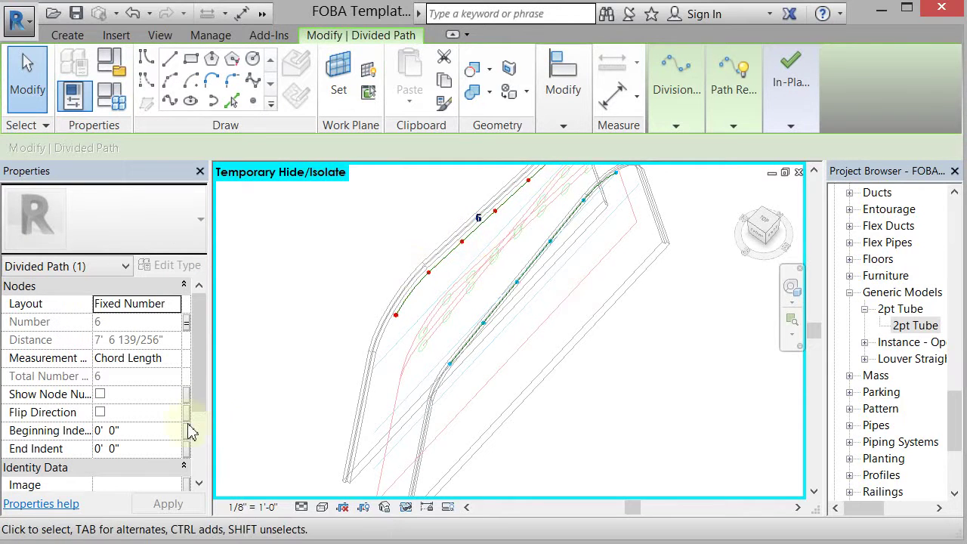
click(100, 393)
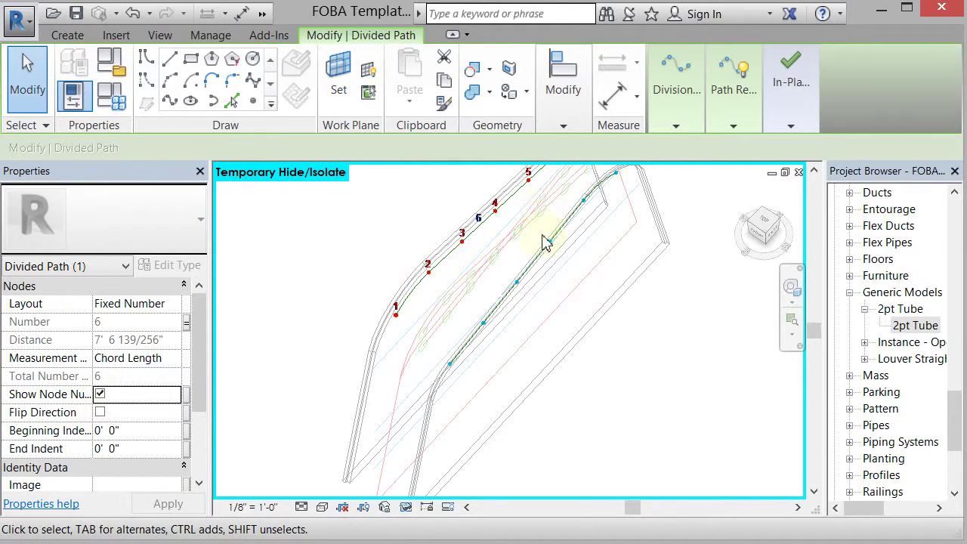
click(508, 305)
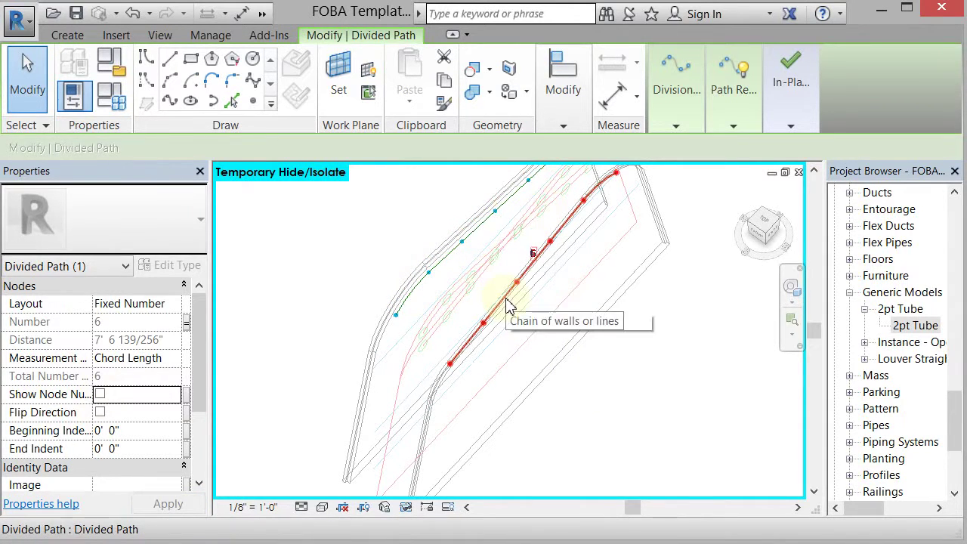
click(100, 394)
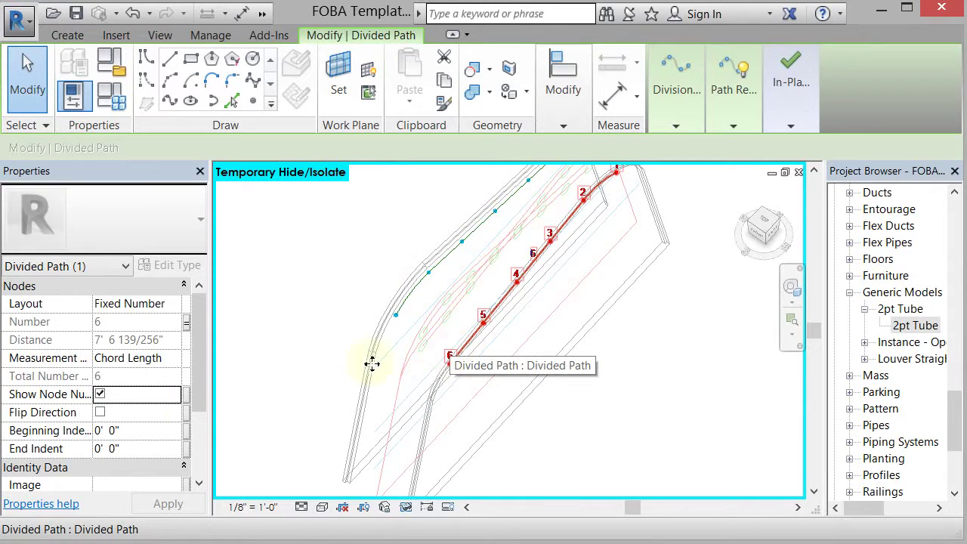
click(100, 413)
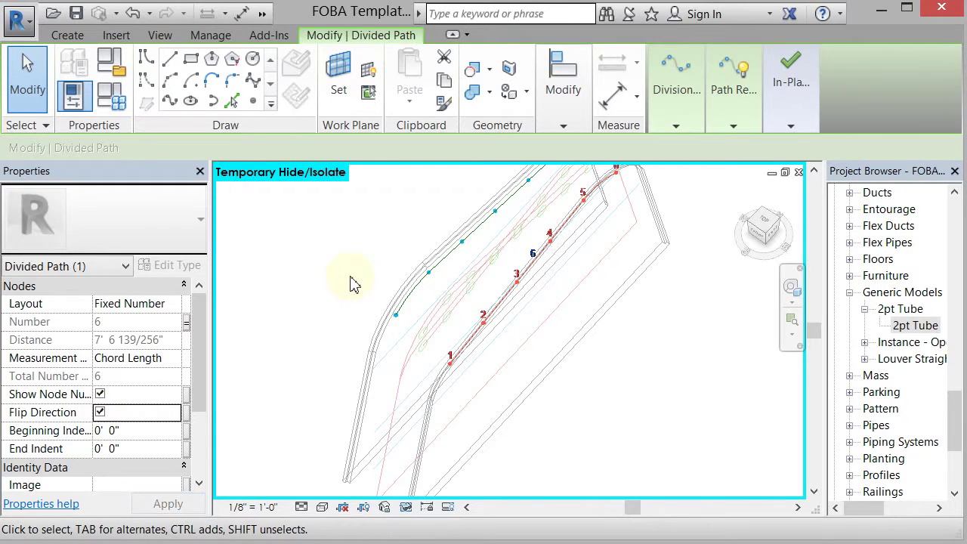
Place a new 2pt Tube from the inner divided path to the outer path.
click(913, 325)
click(633, 316)
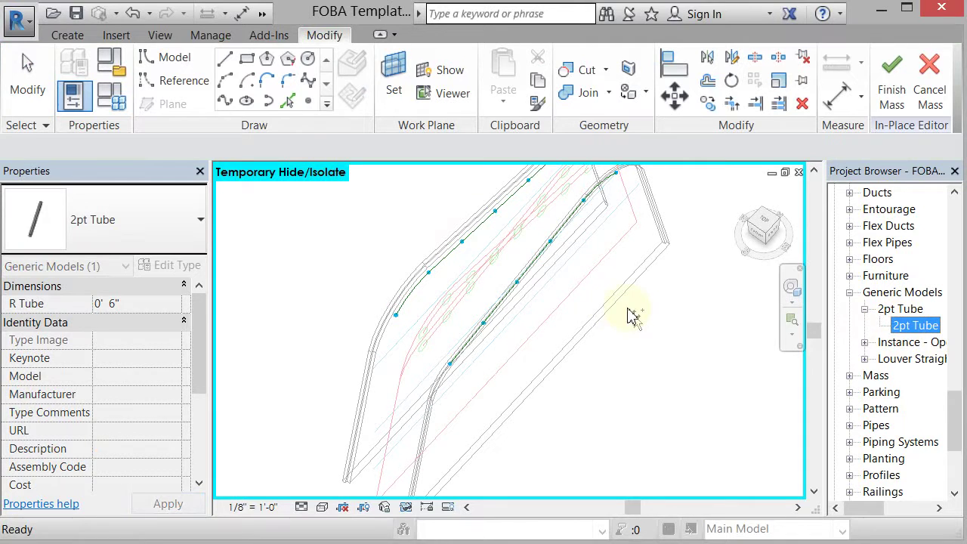
drag(541, 299, 533, 295)
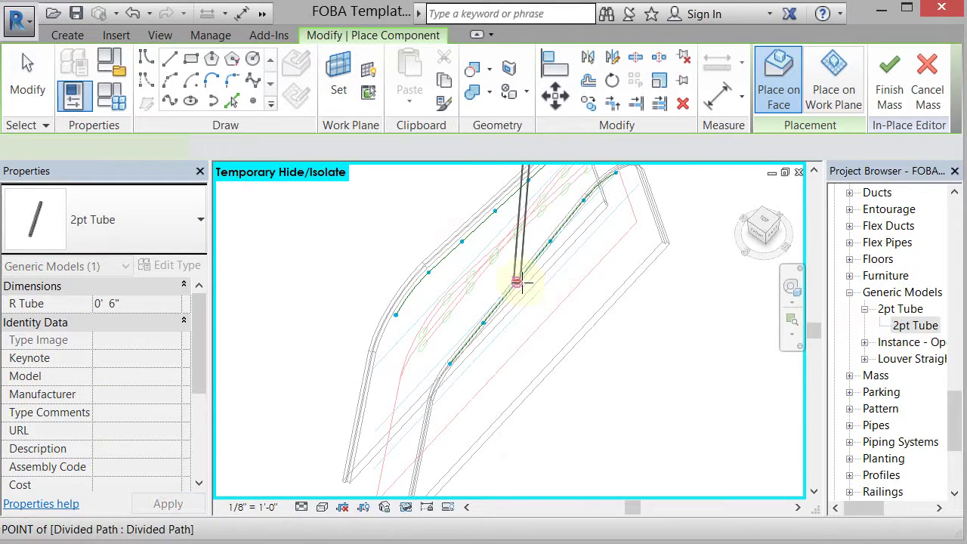
click(518, 283)
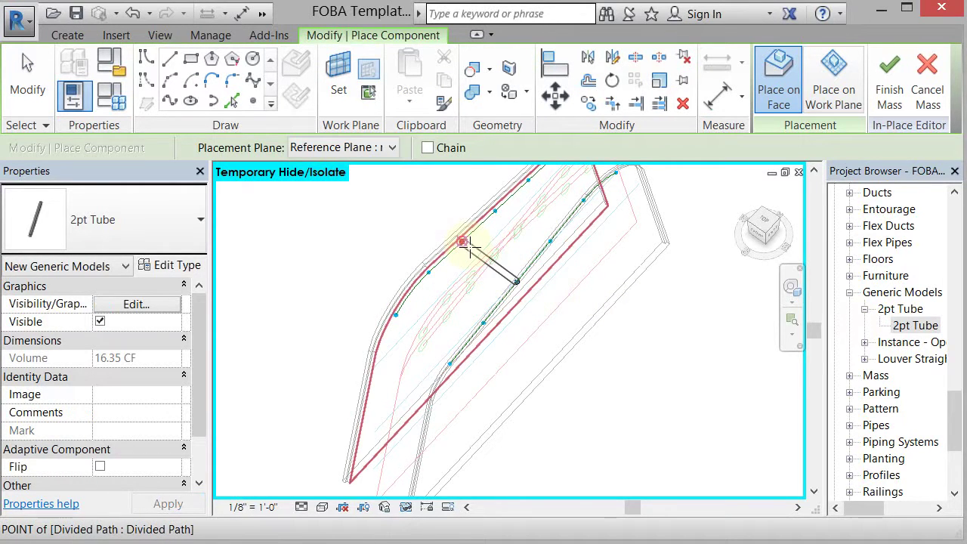
click(461, 242)
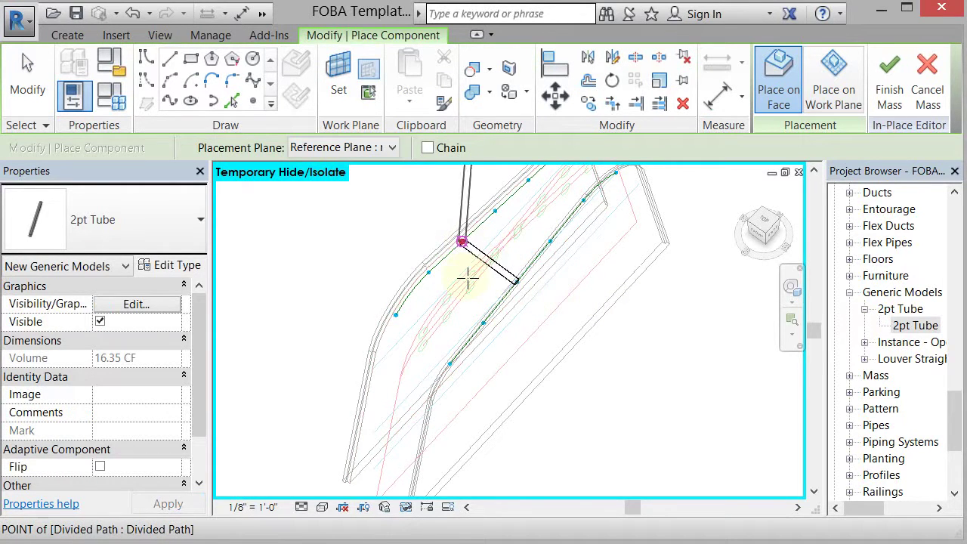
click(28, 87)
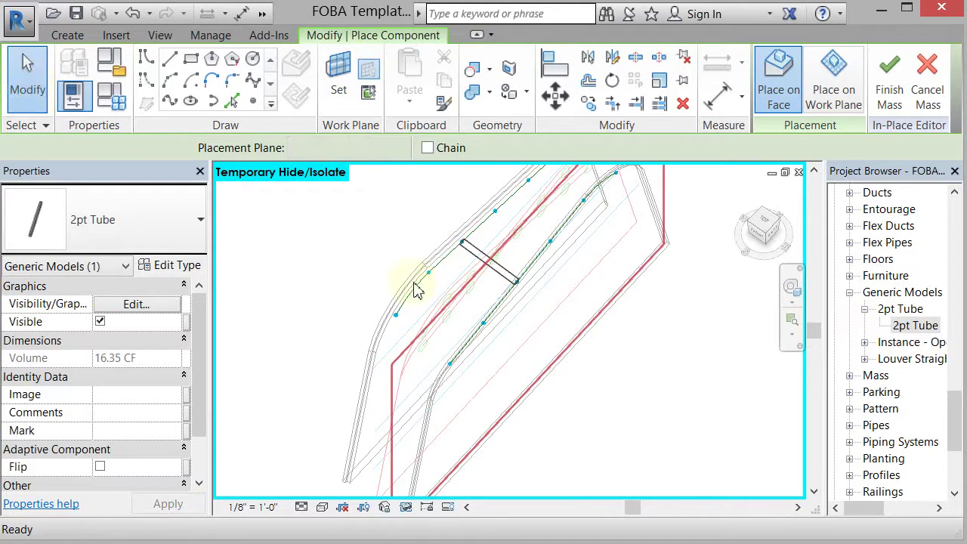
Repeat the new tube along the divided paths to form a ladder of tubes.
click(471, 250)
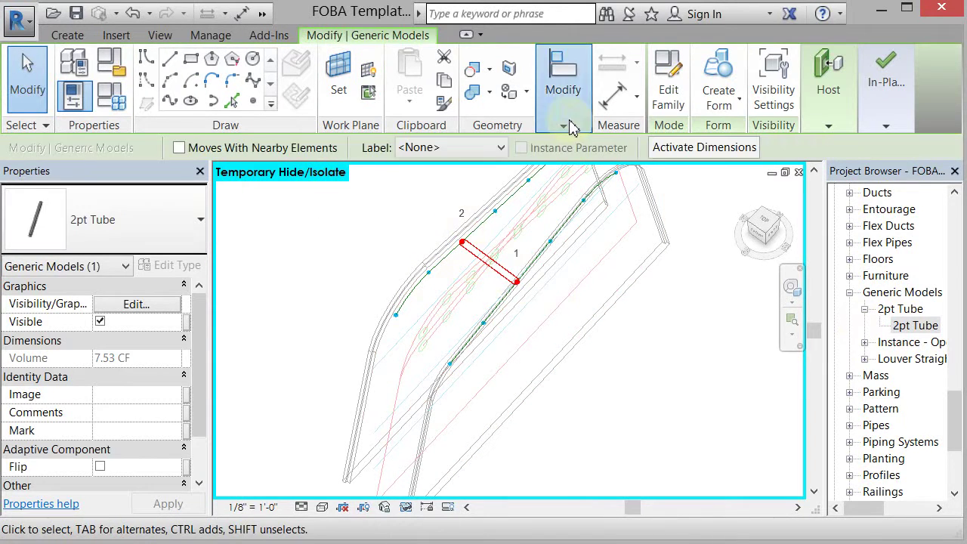
click(563, 125)
click(529, 167)
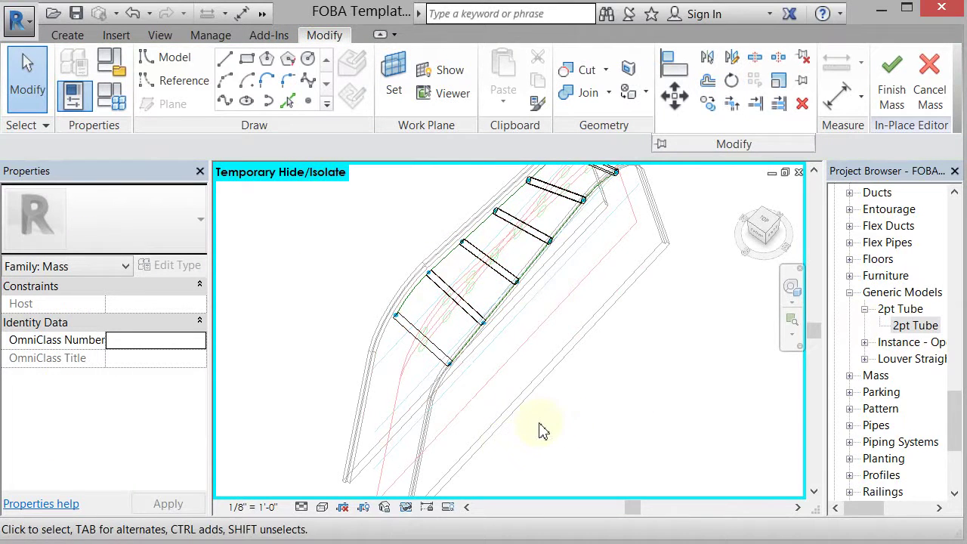
In Family Types, apply a divide value of 18, then change it to 10.
click(121, 103)
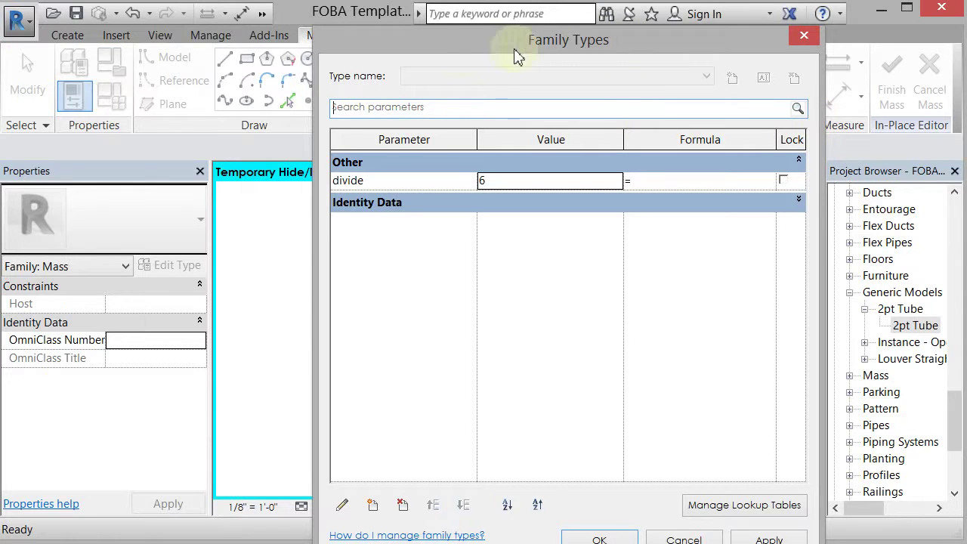
drag(517, 57, 265, 42)
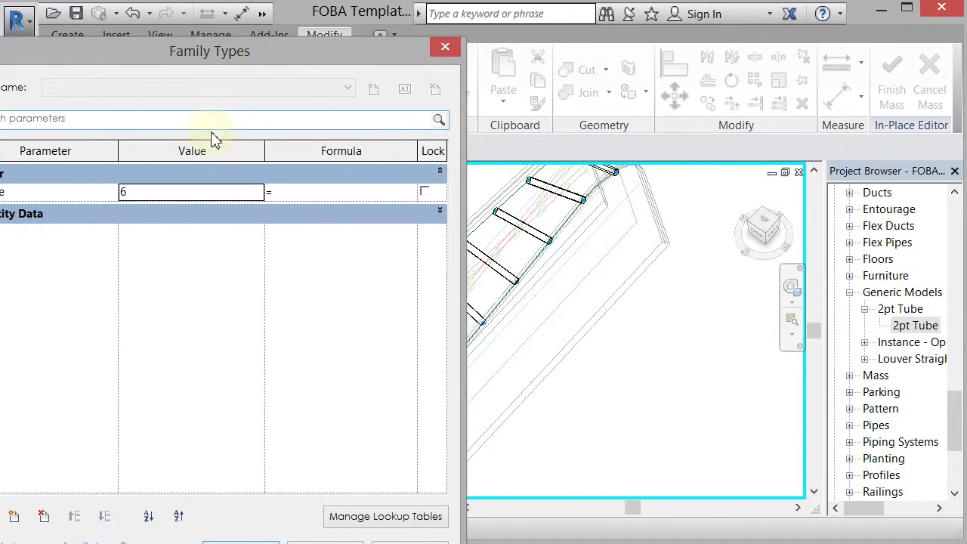
click(165, 192)
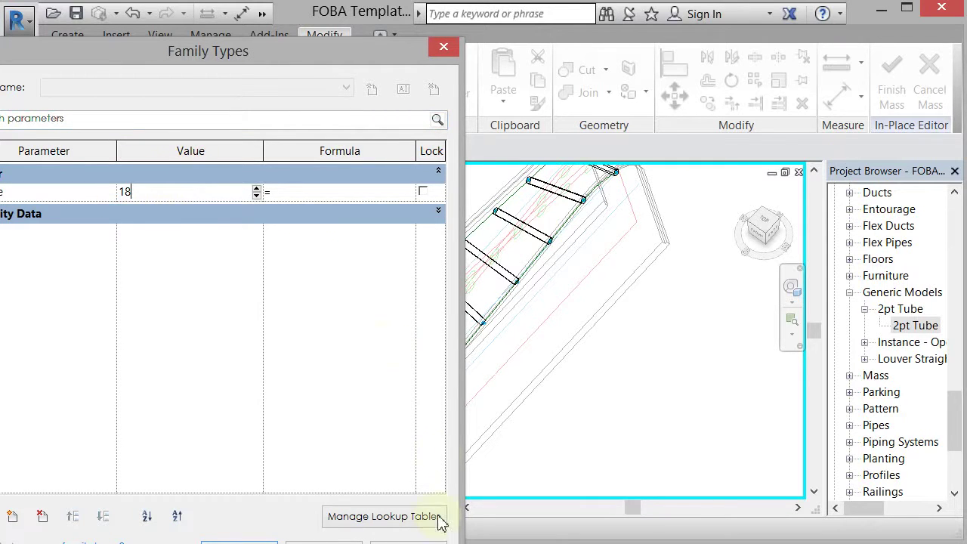
click(408, 541)
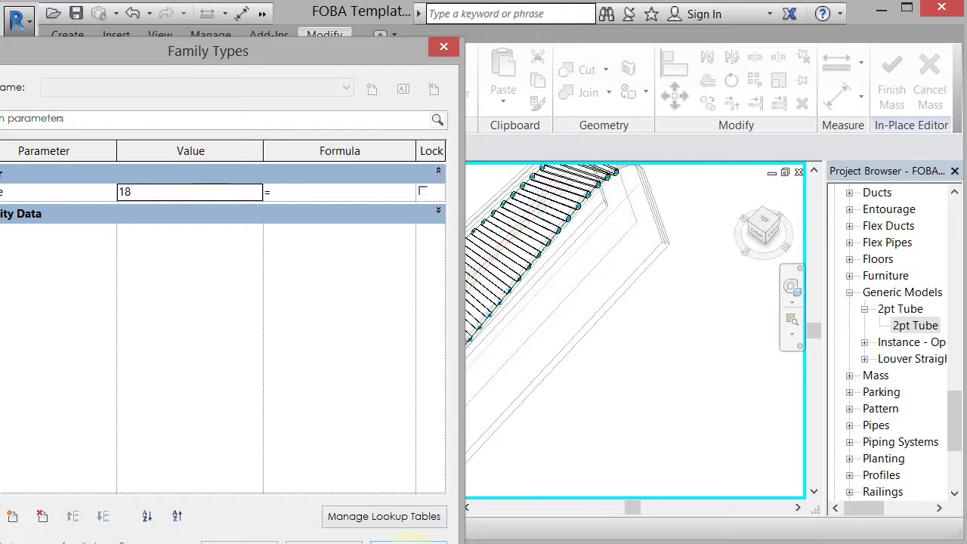
click(166, 195)
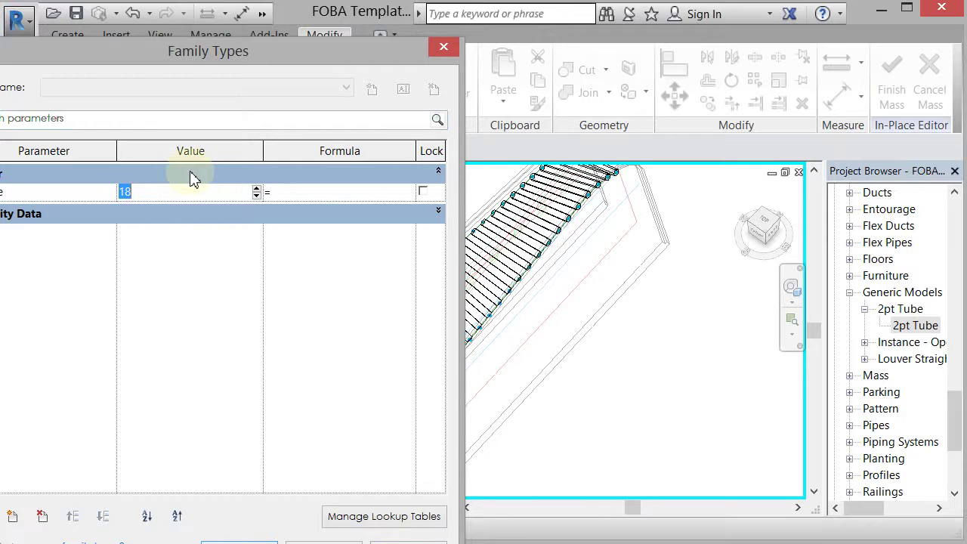
text(10)
click(408, 541)
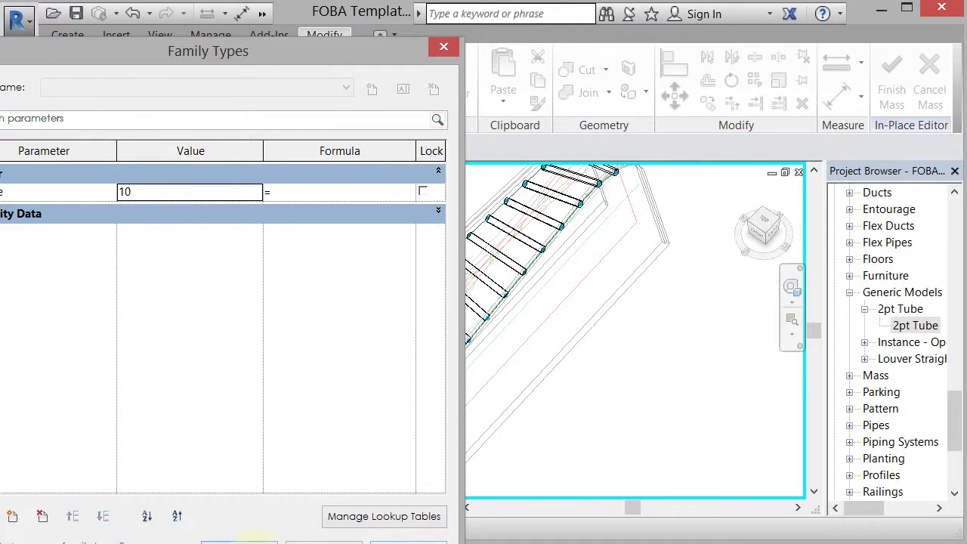
click(239, 542)
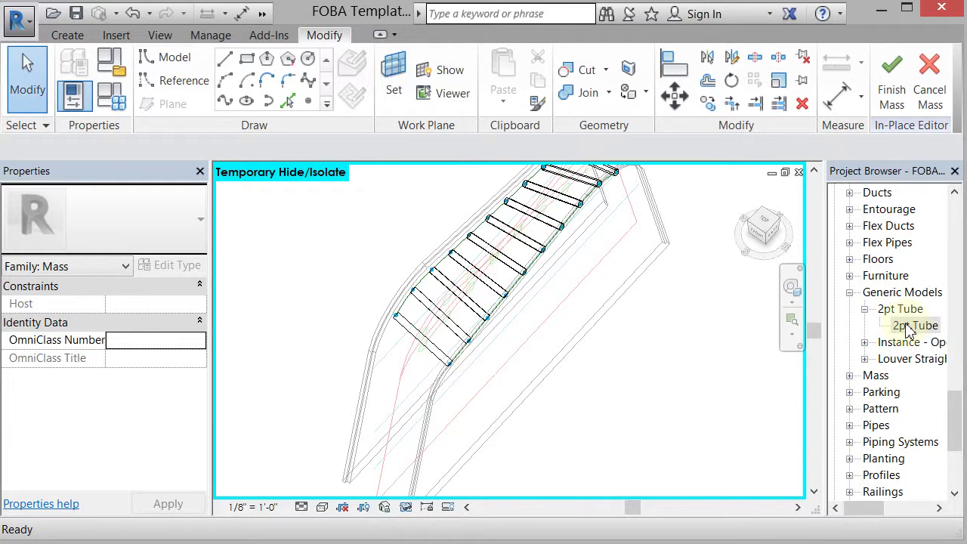
Duplicate 2pt Tube as 2pt Tube 2 with a 1' 0" tube radius.
double_click(910, 327)
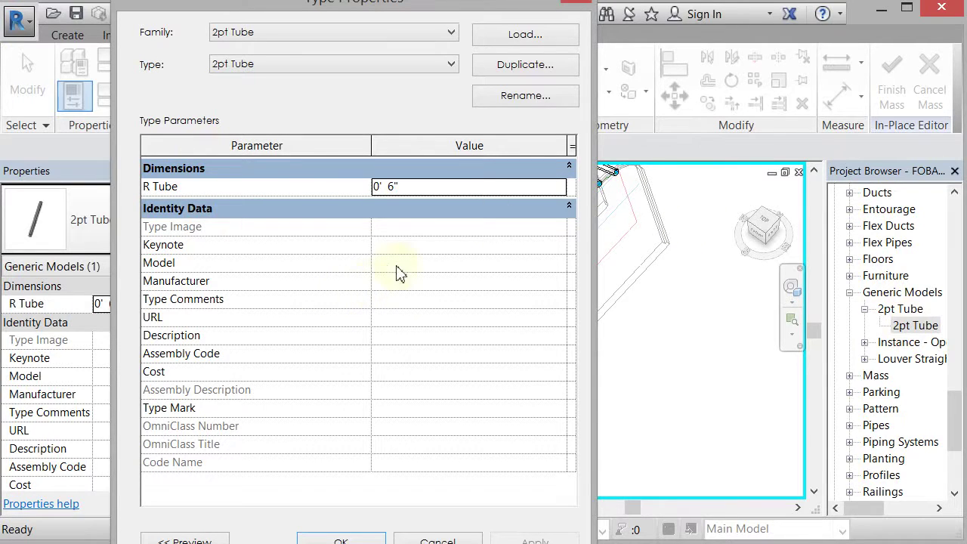
click(496, 65)
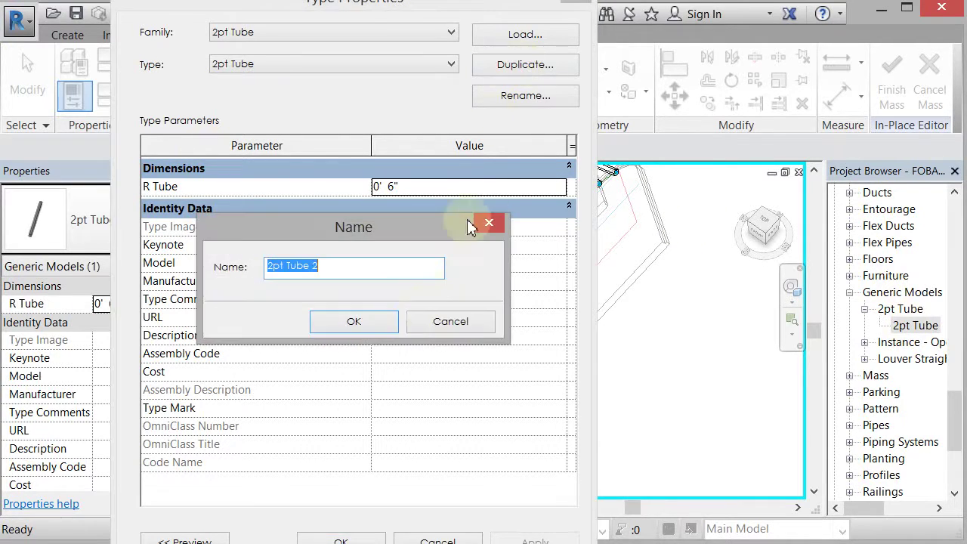
click(388, 323)
click(427, 185)
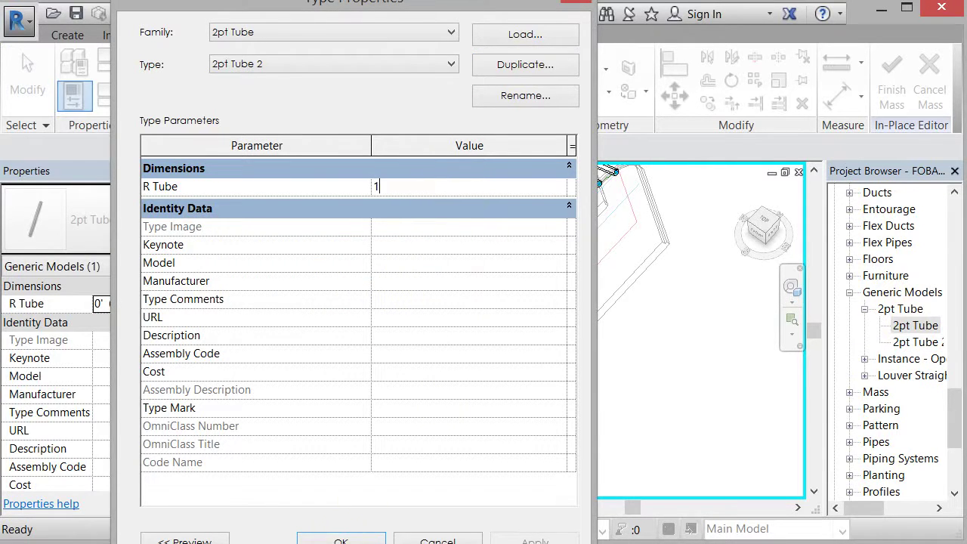
click(340, 541)
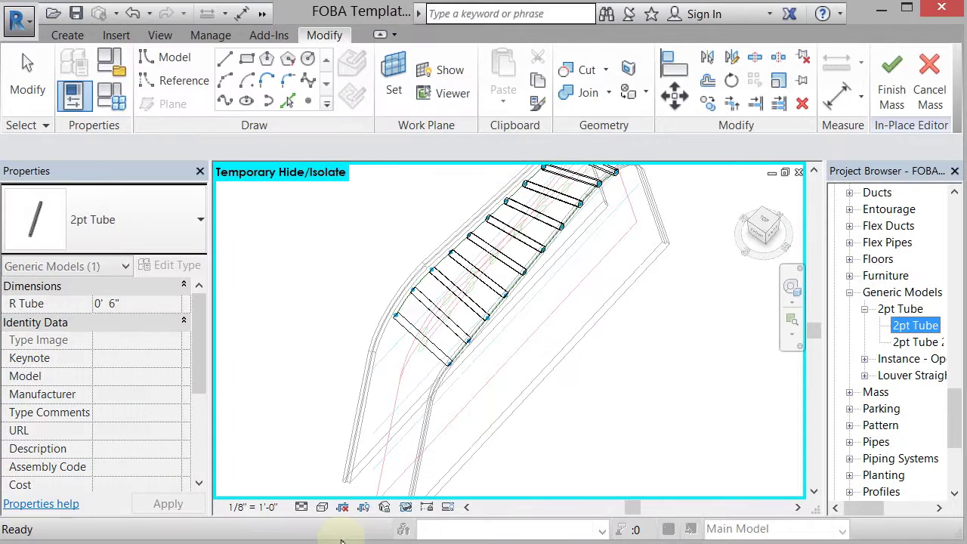
Switch the repeater's type to 2pt Tube 2, then to Louver Straight.
click(408, 231)
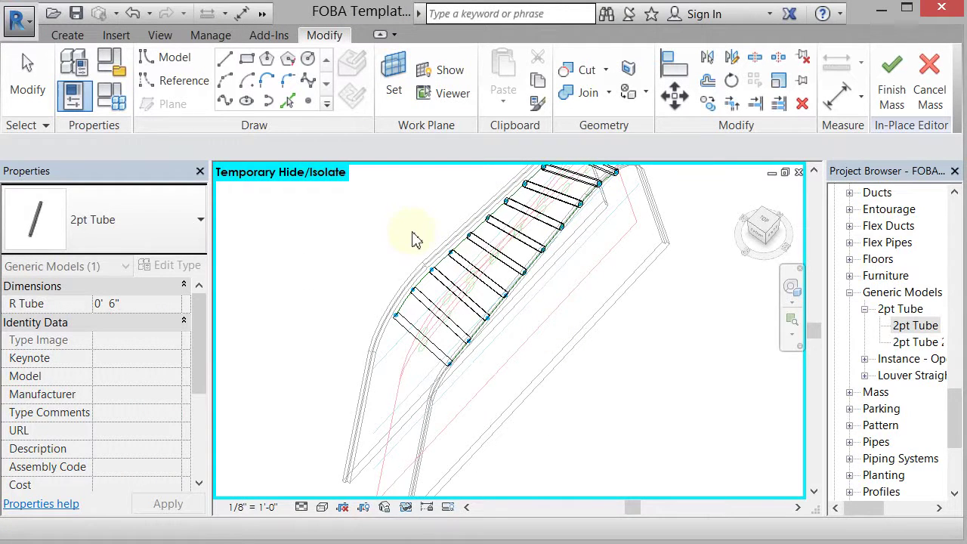
click(434, 255)
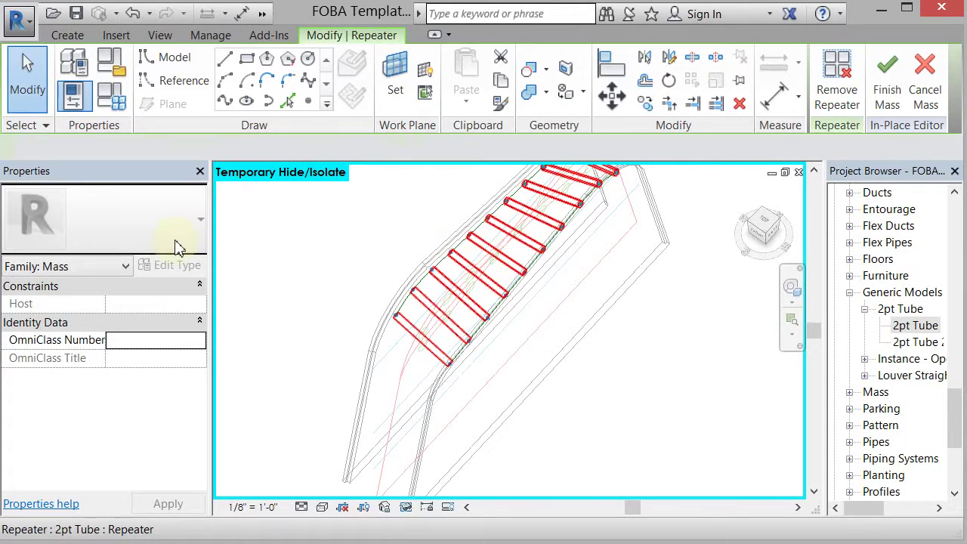
click(178, 247)
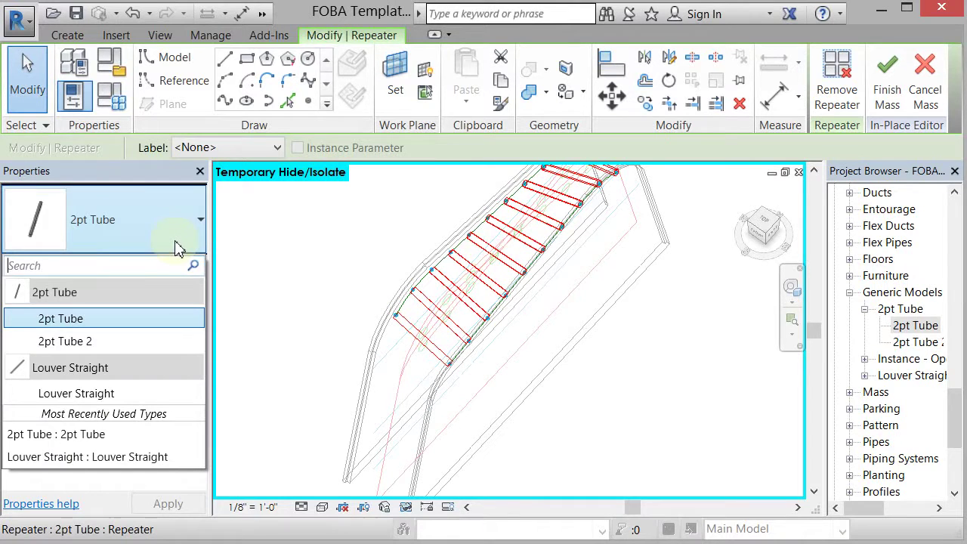
click(89, 344)
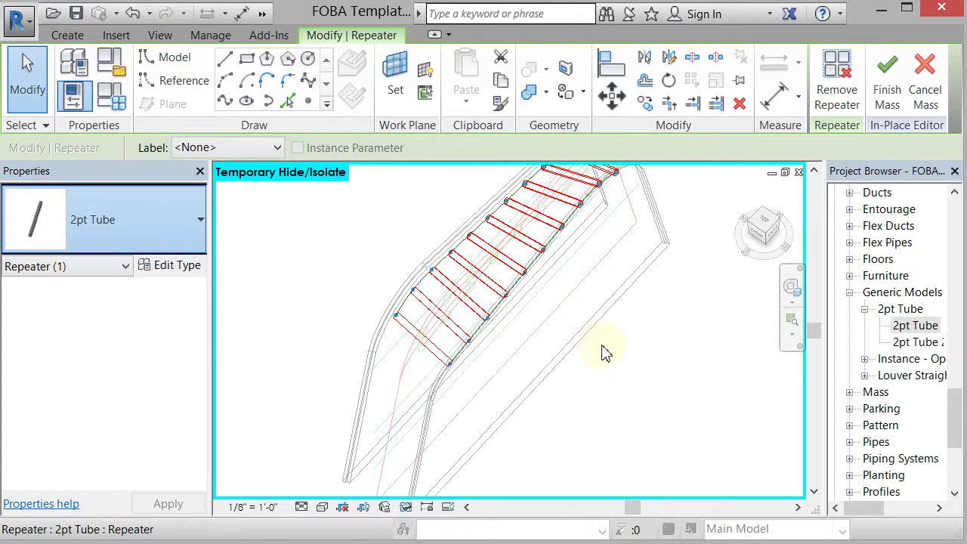
click(635, 370)
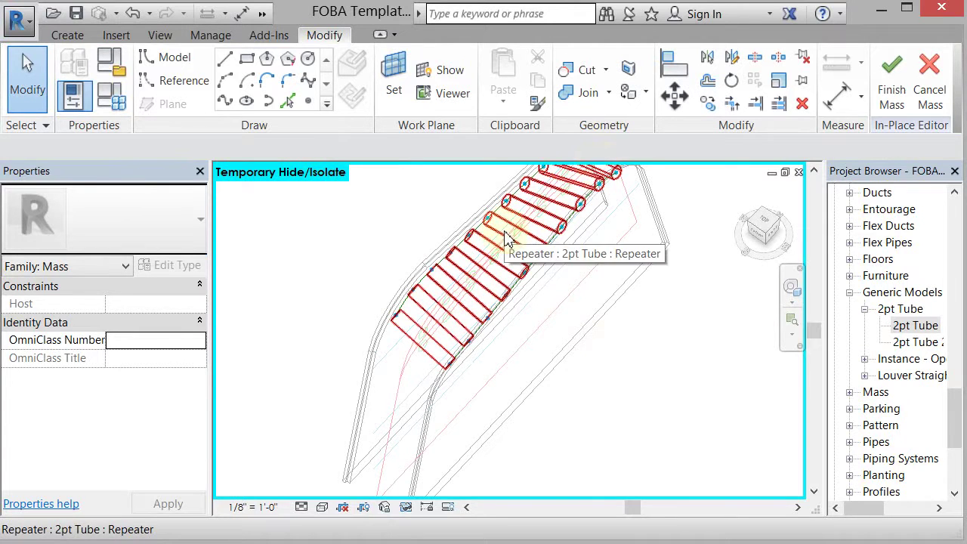
click(451, 240)
click(181, 238)
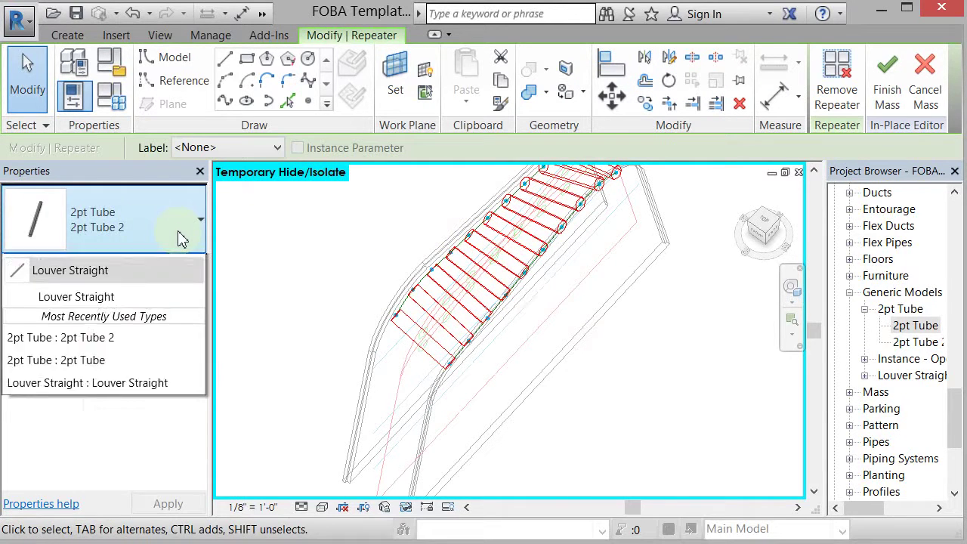
click(76, 393)
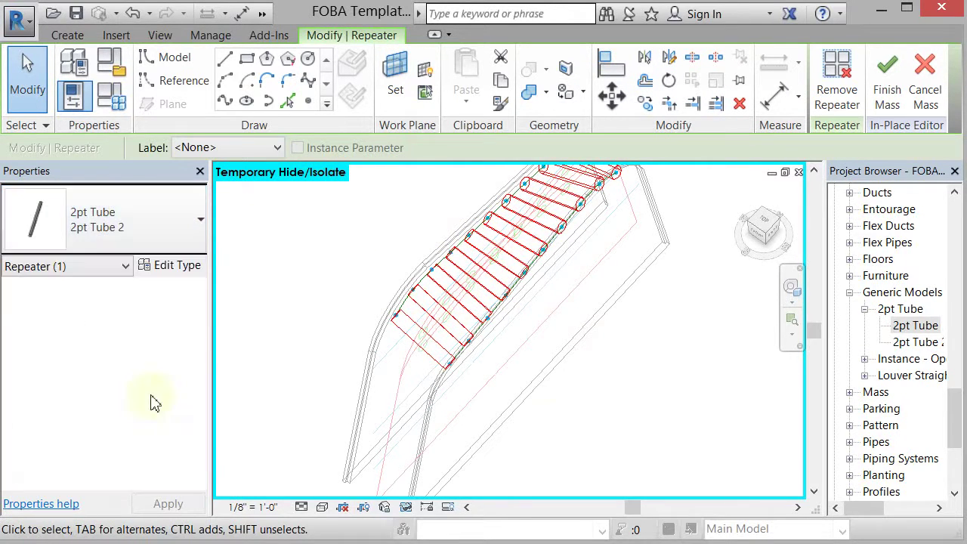
click(583, 400)
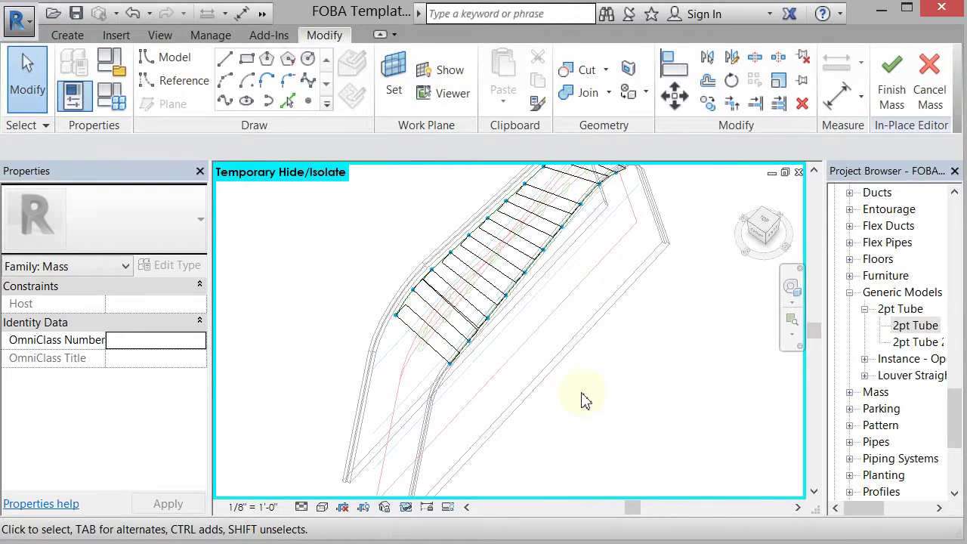
Set the visual style to Shaded and select the louver repeater.
click(322, 506)
click(345, 431)
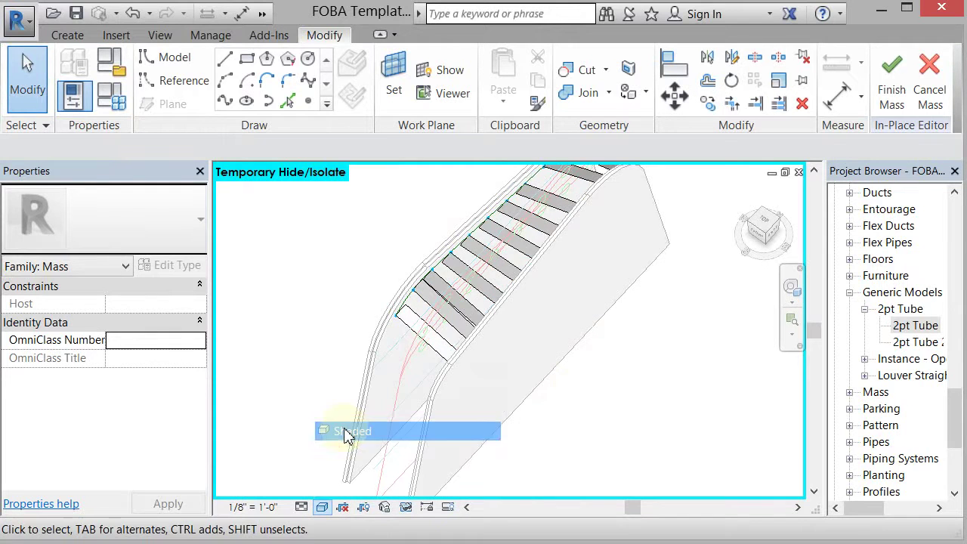
click(528, 240)
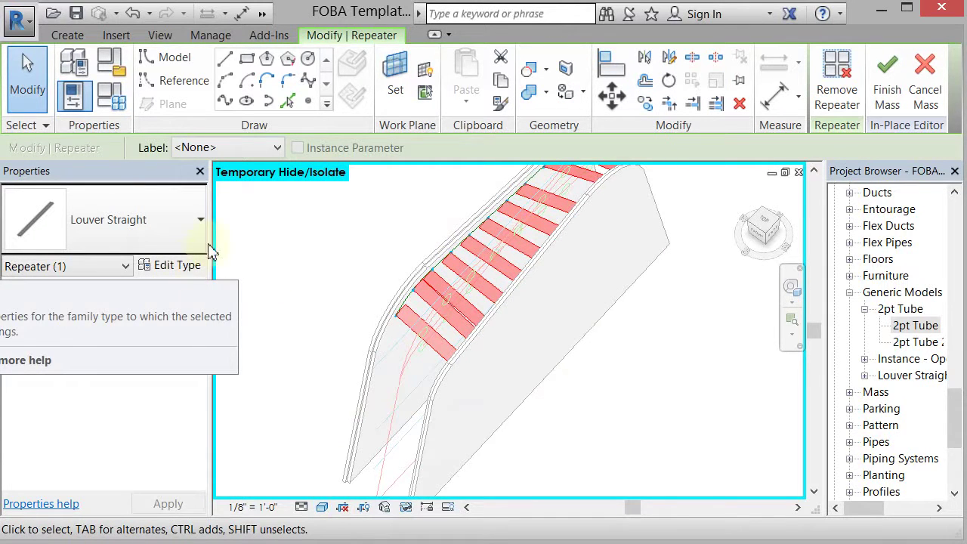
Set the divide parameter to 20 in Family Types.
click(123, 103)
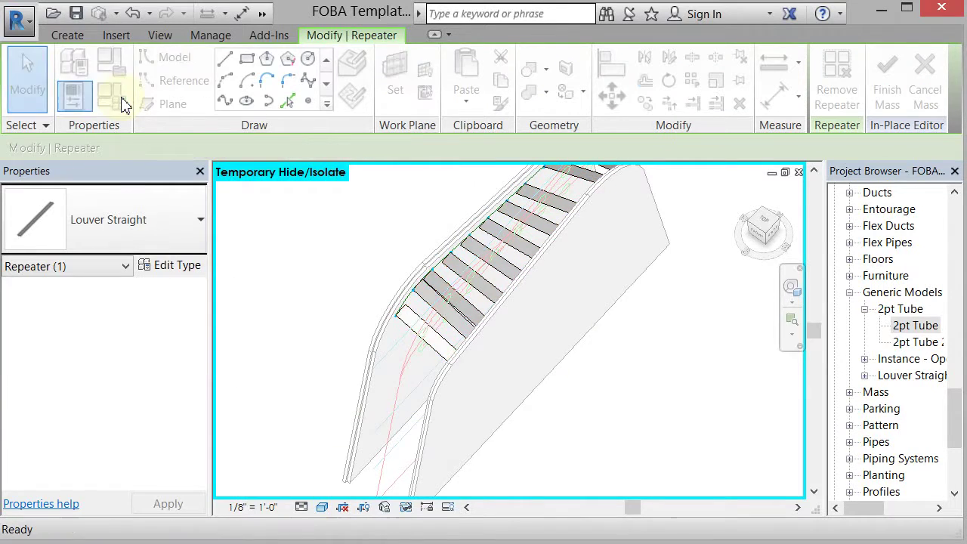
click(186, 193)
click(162, 193)
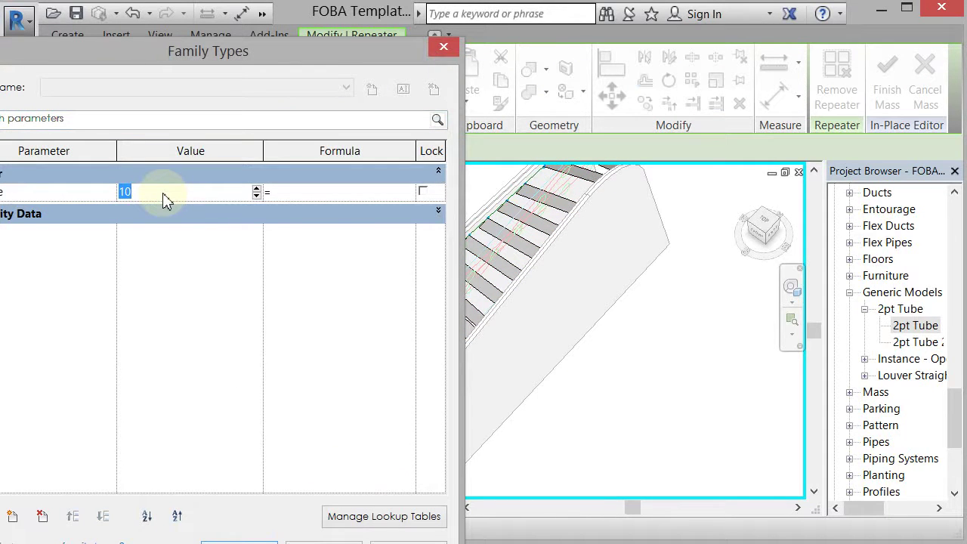
text(20)
key(Return)
click(570, 368)
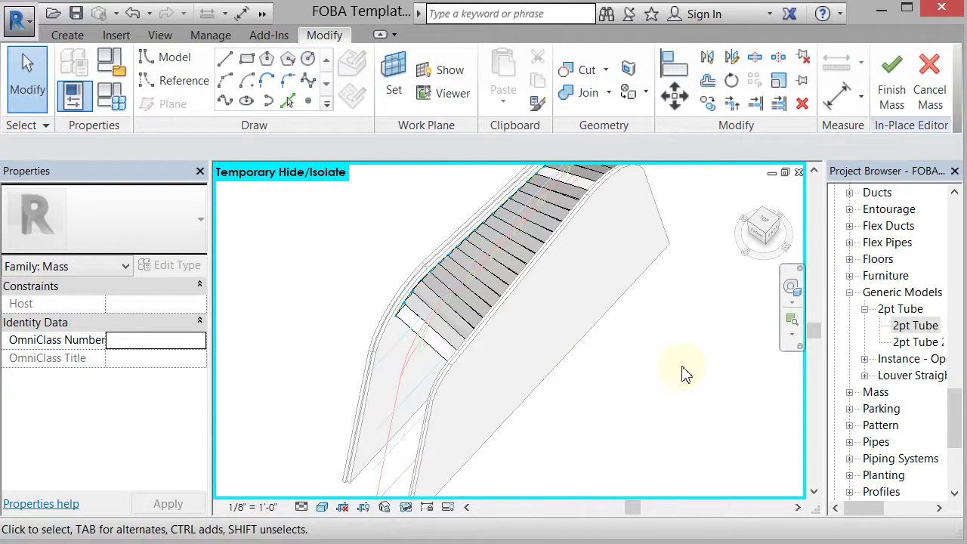
Duplicate Louver Straight as Louver Straight 2 with a 30° louver angle.
click(899, 326)
click(864, 375)
double_click(913, 395)
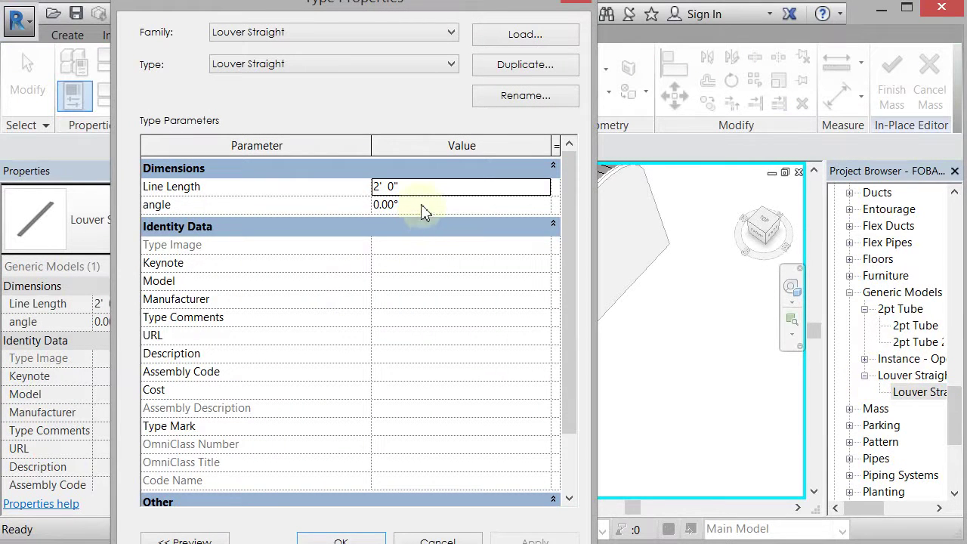
click(498, 68)
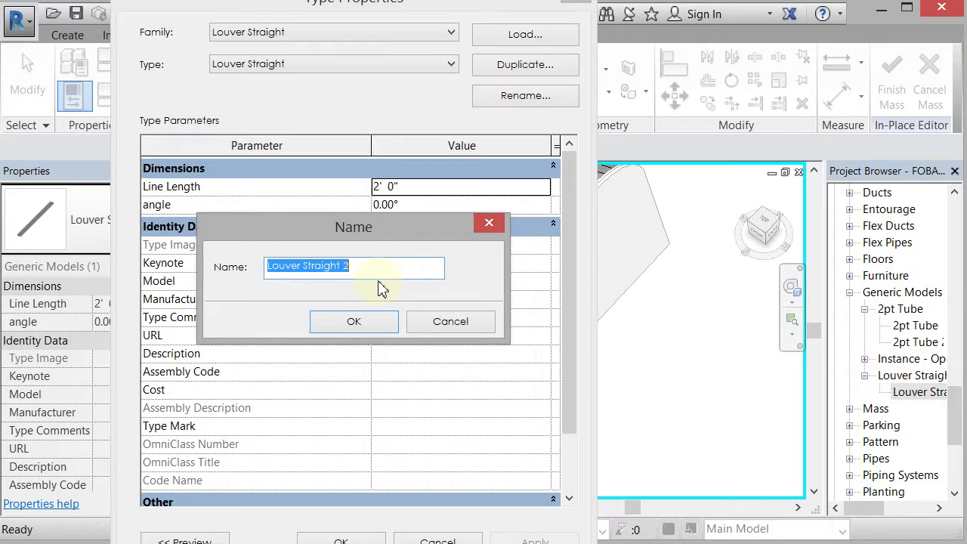
click(367, 323)
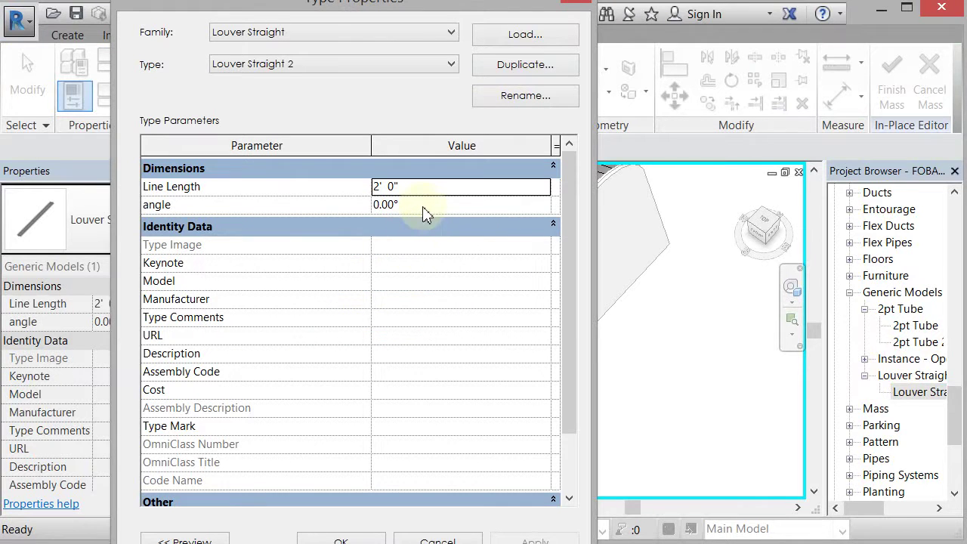
click(422, 205)
text(30)
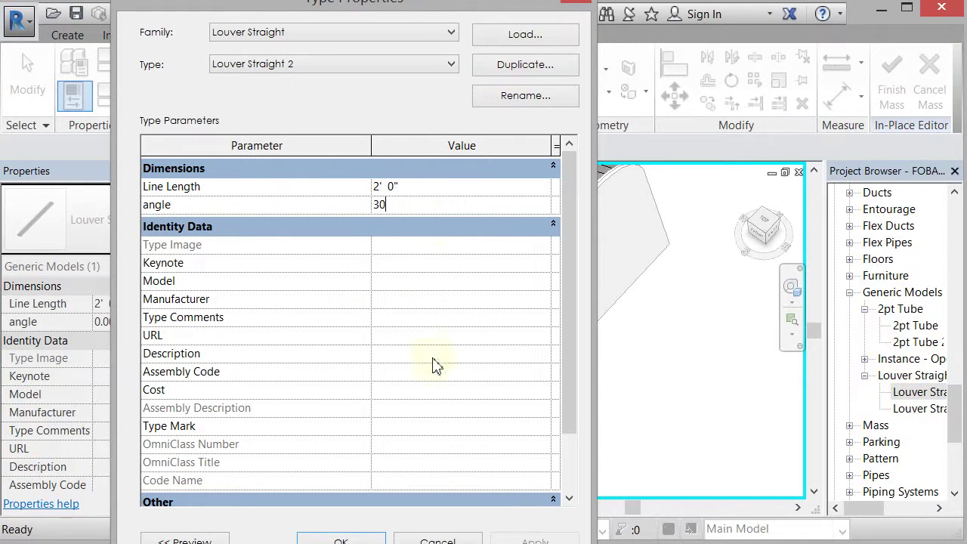
click(341, 539)
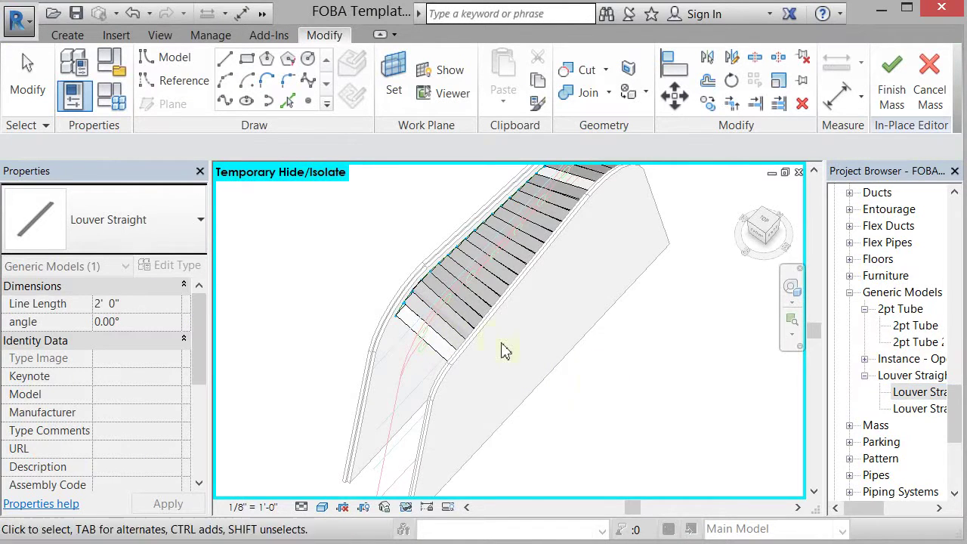
Change the louver repeater's type to Louver Straight 2.
click(448, 343)
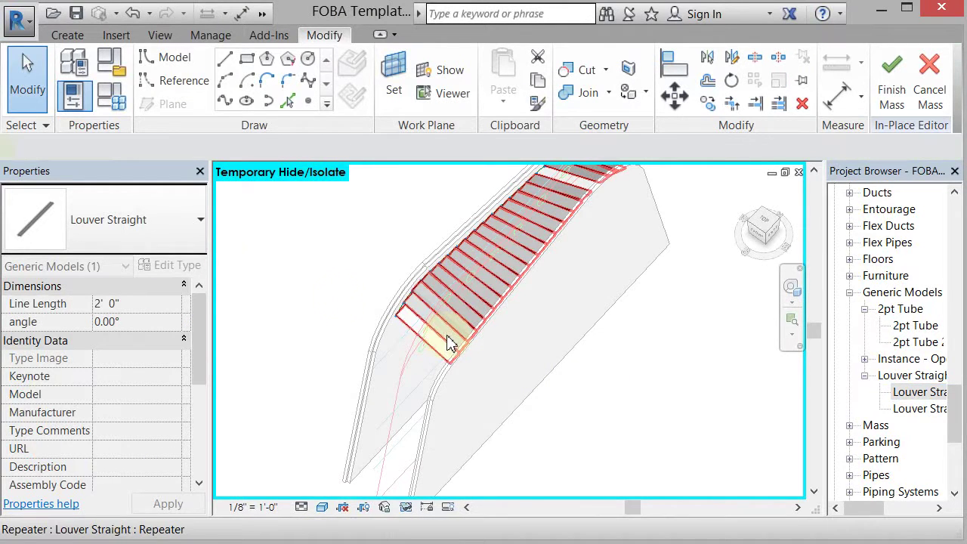
click(179, 248)
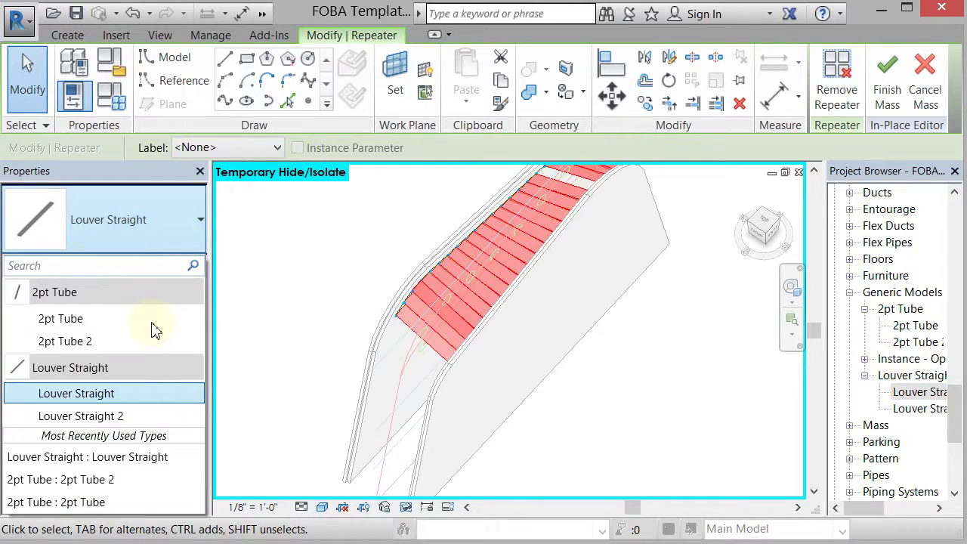
click(81, 416)
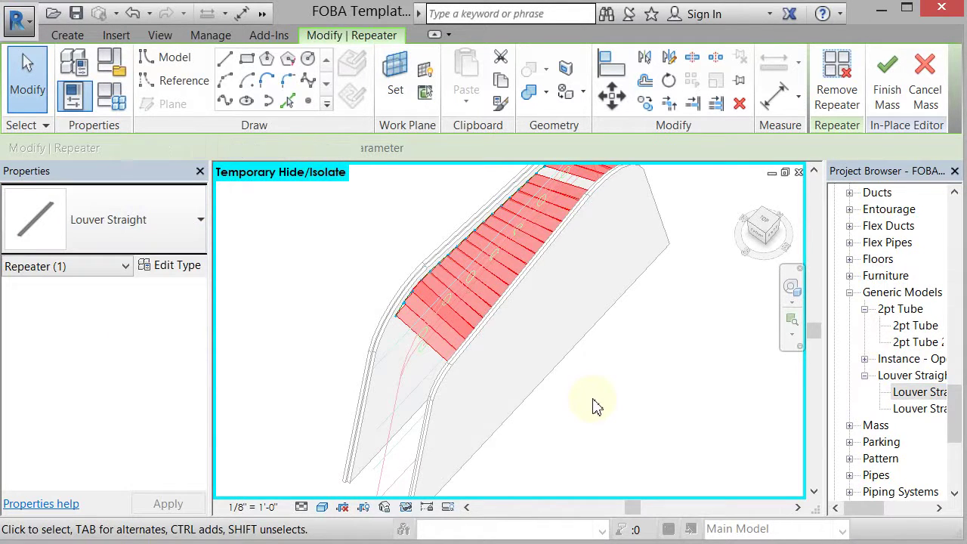
key(Escape)
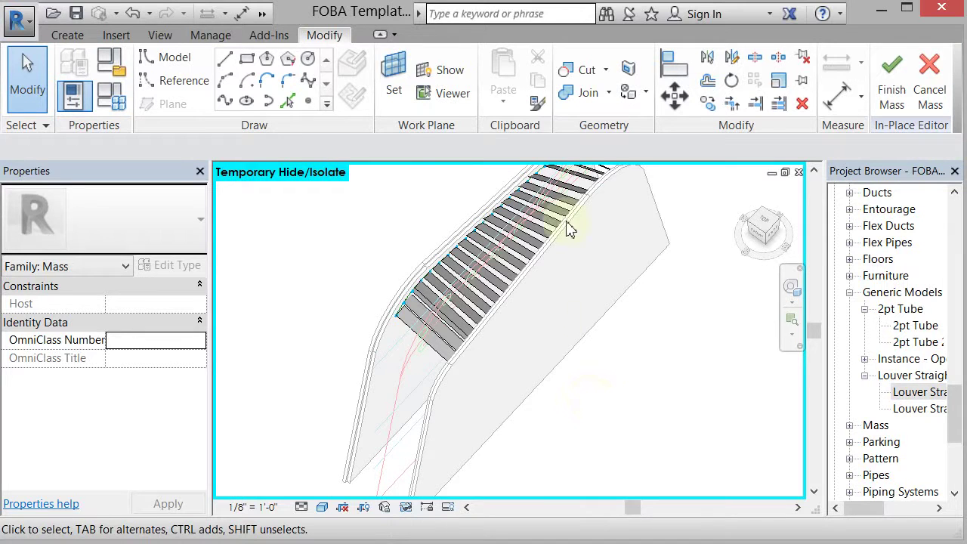
Tab-select an individual louver in the repeater and pick the Louver Straight type in the Project Browser.
click(585, 185)
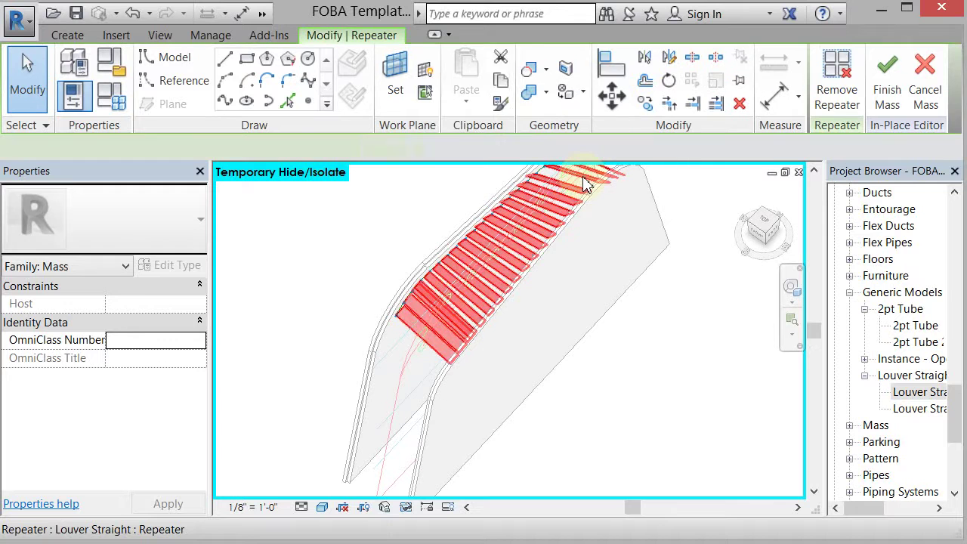
click(663, 373)
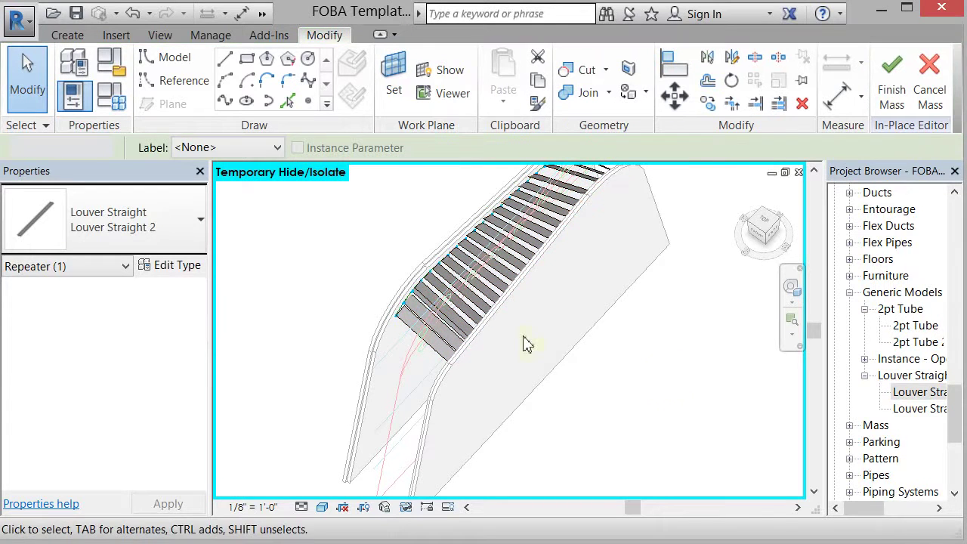
key(Tab)
click(442, 309)
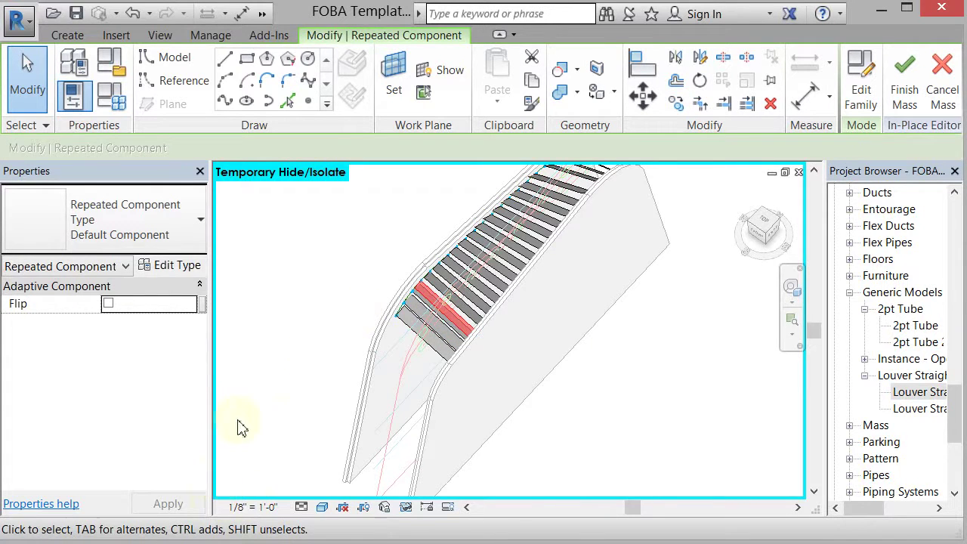
click(444, 314)
right_click(444, 314)
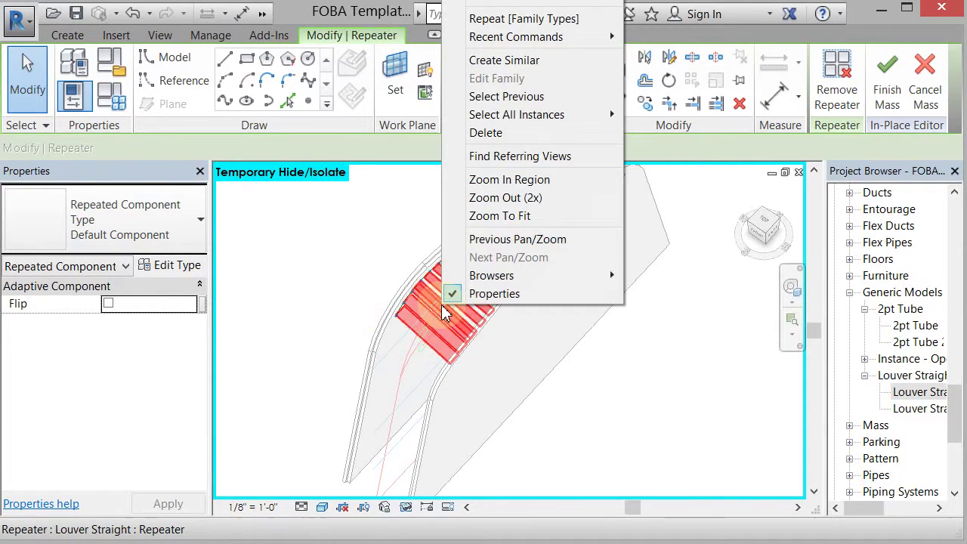
click(379, 230)
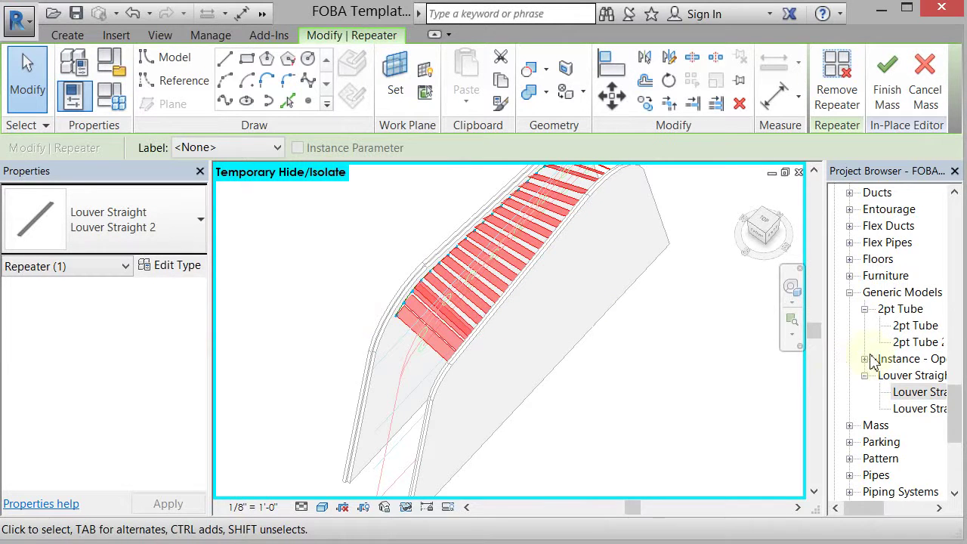
click(916, 393)
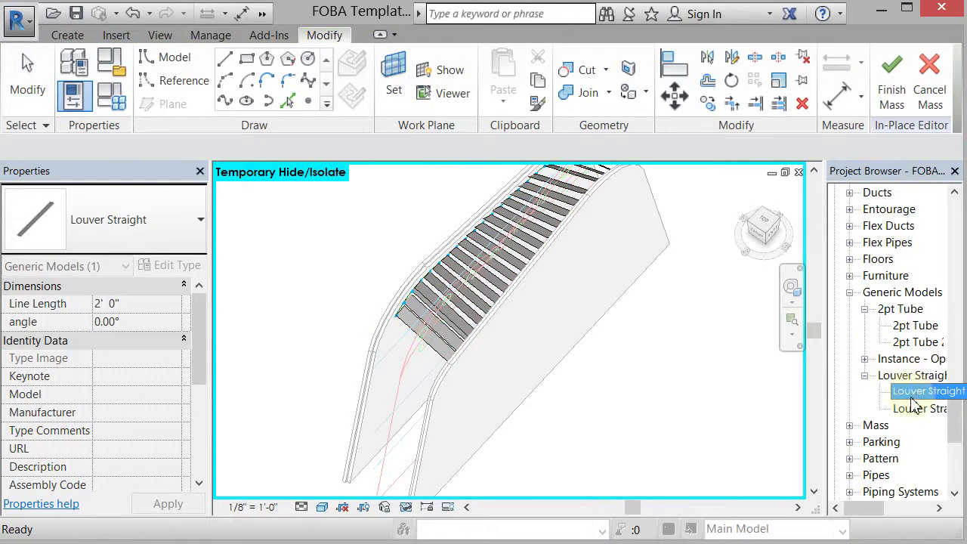
Open the Louver Straight family for editing from the Project Browser.
right_click(918, 392)
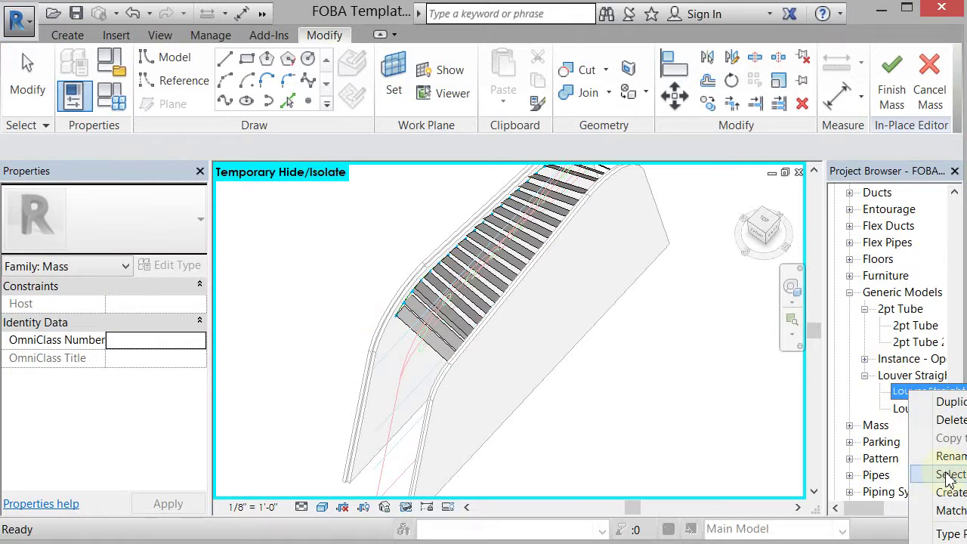
click(898, 378)
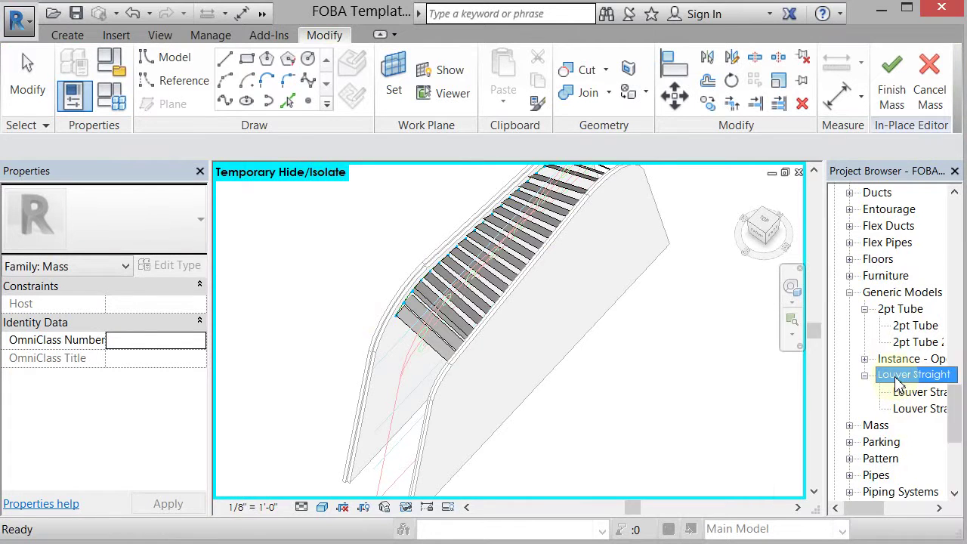
right_click(898, 383)
click(935, 446)
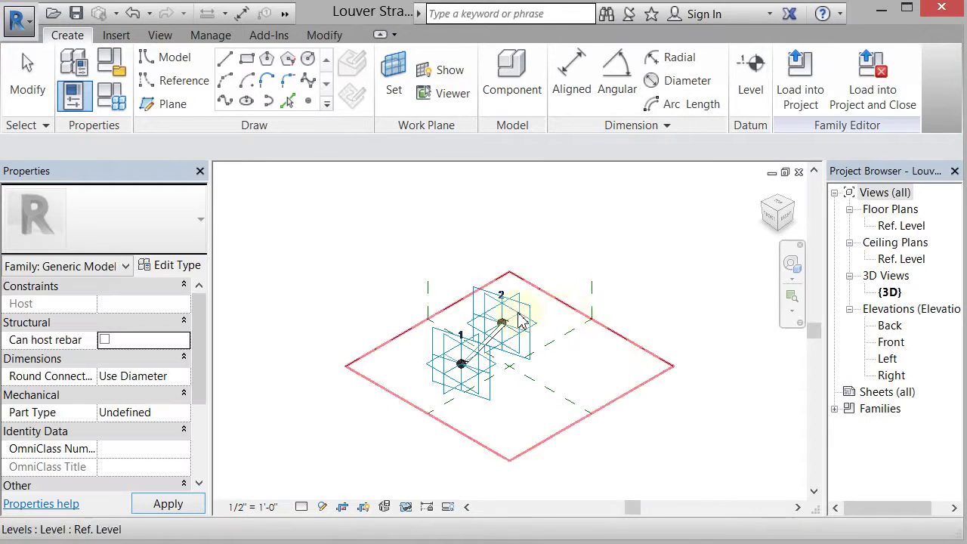
Set both adaptive points to orient to Global (xyz) and load the family into the project.
click(520, 321)
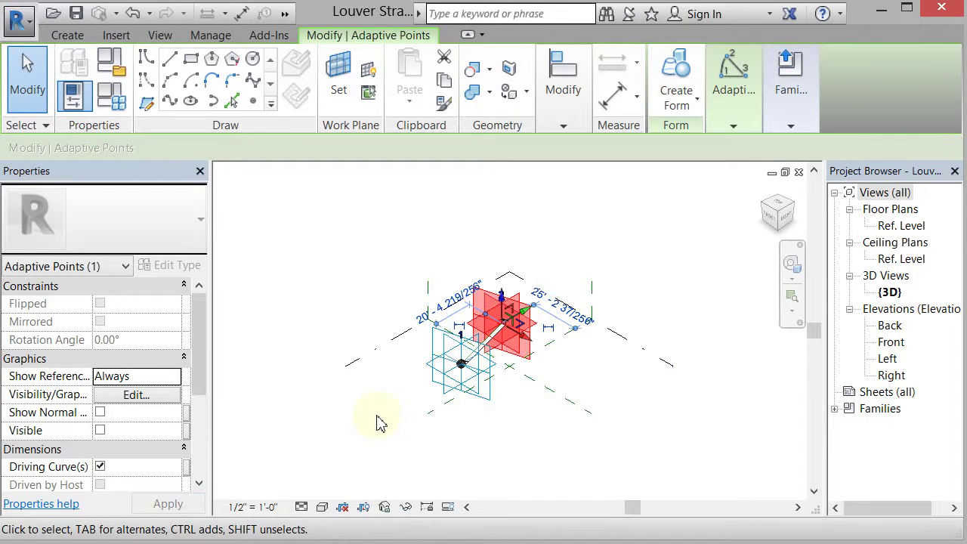
click(423, 423)
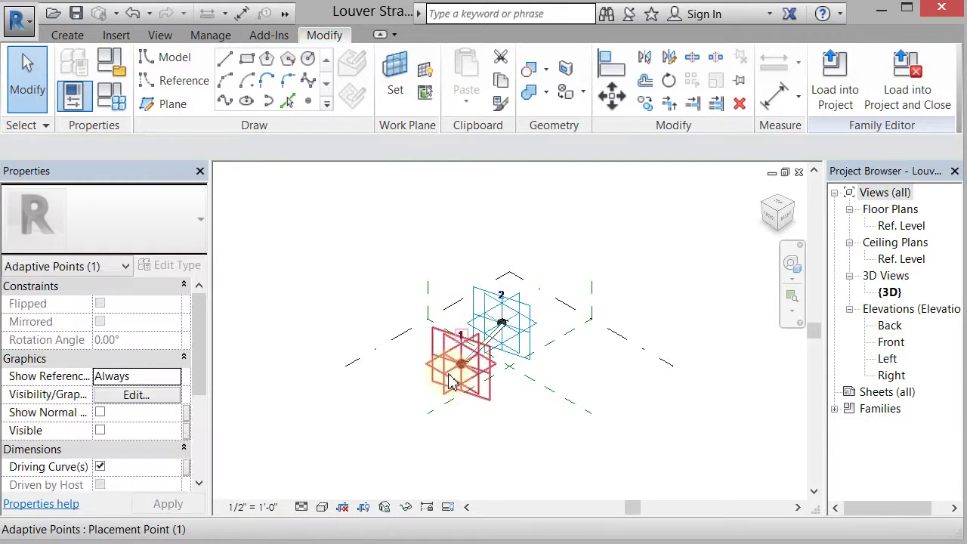
click(557, 344)
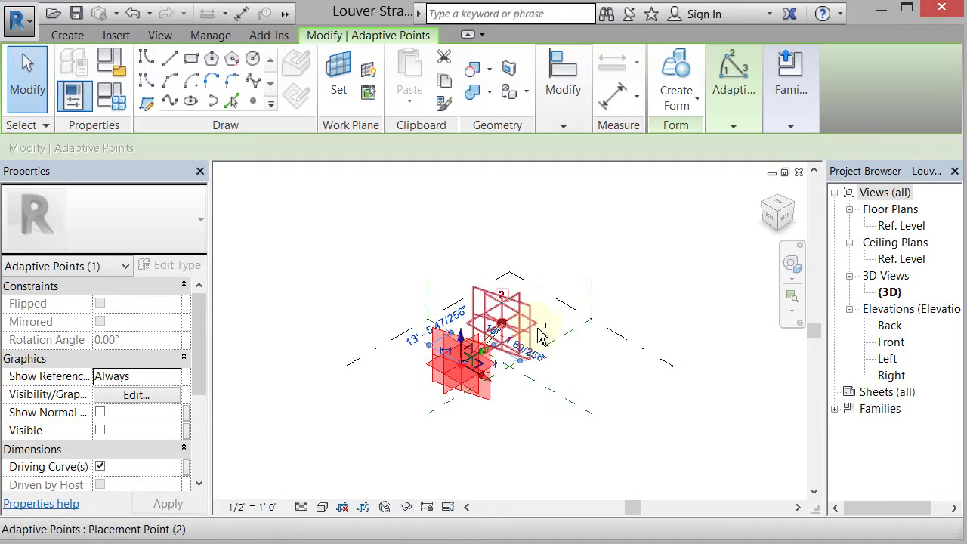
drag(551, 333, 276, 464)
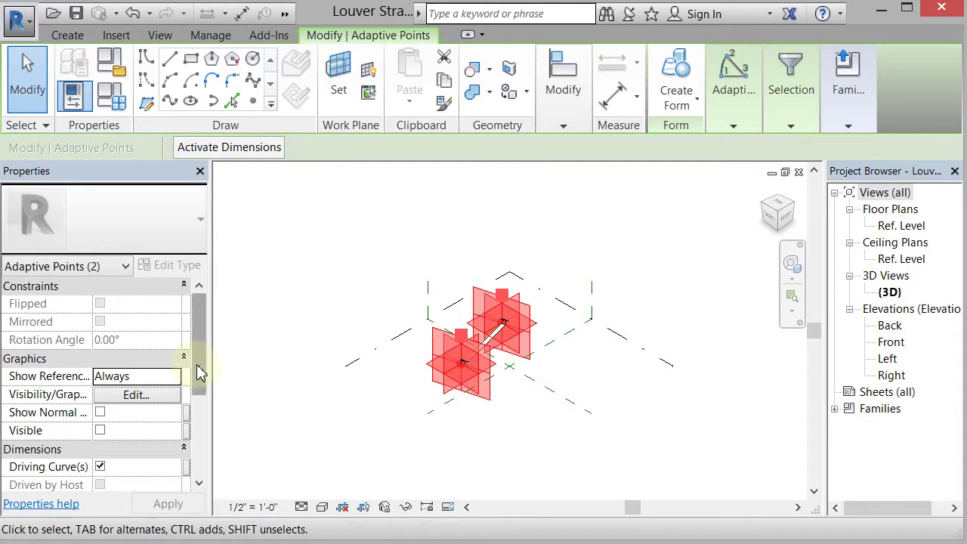
drag(198, 371, 197, 466)
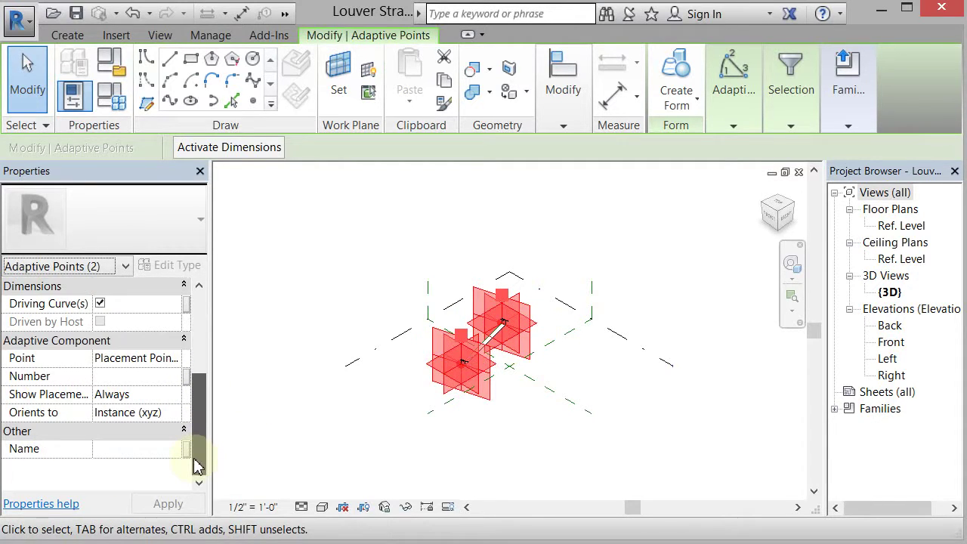
click(175, 412)
drag(241, 459, 242, 484)
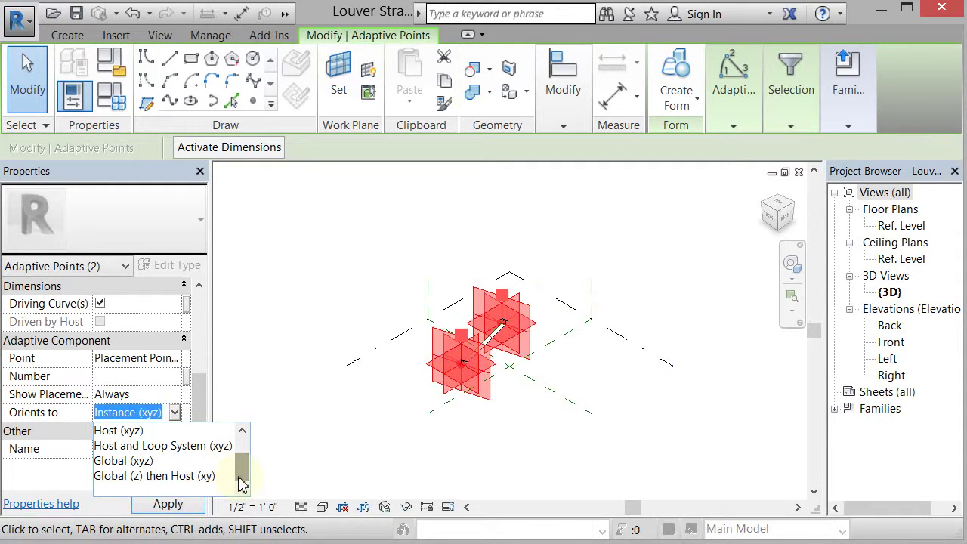
click(134, 462)
click(604, 455)
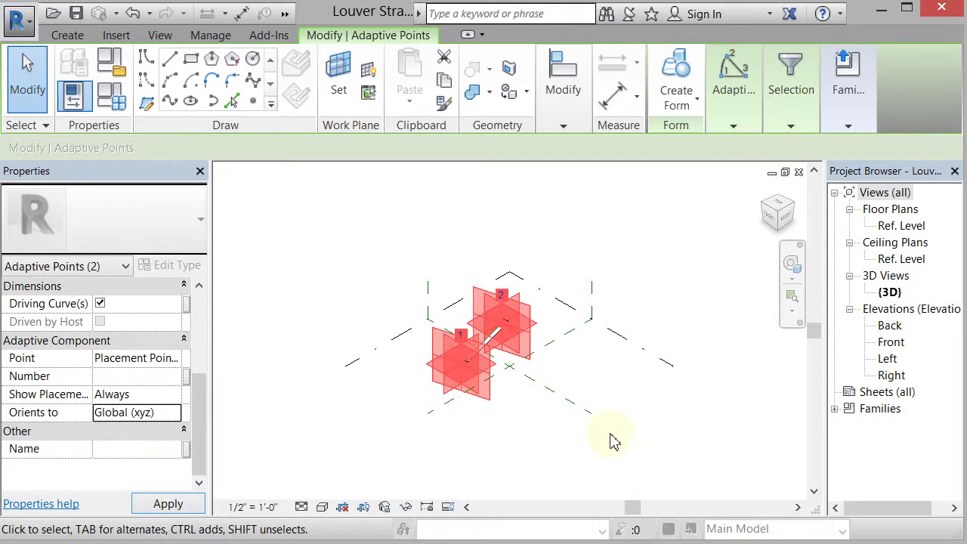
click(852, 124)
click(755, 182)
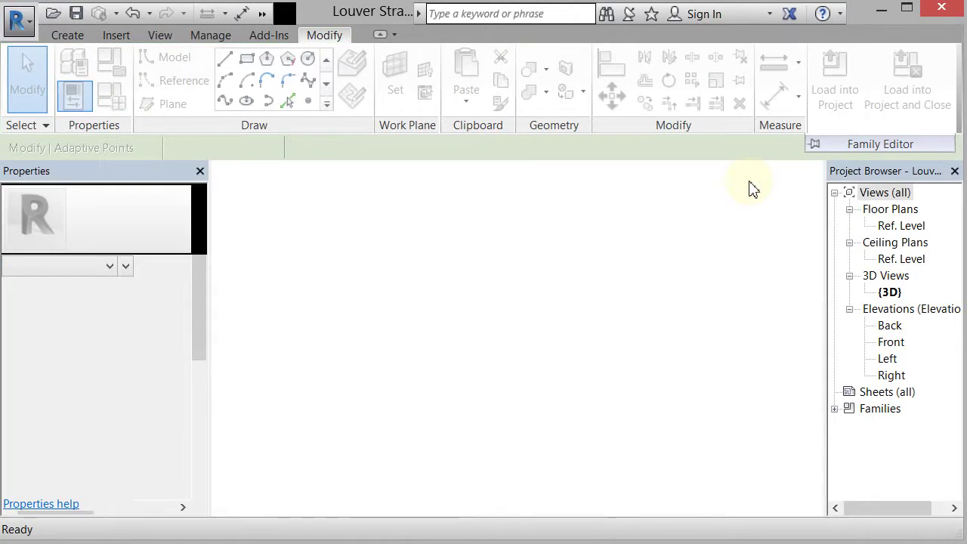
Overwrite the existing Louver Straight version and reset Temporary Hide/Isolate to show the whole building.
click(652, 160)
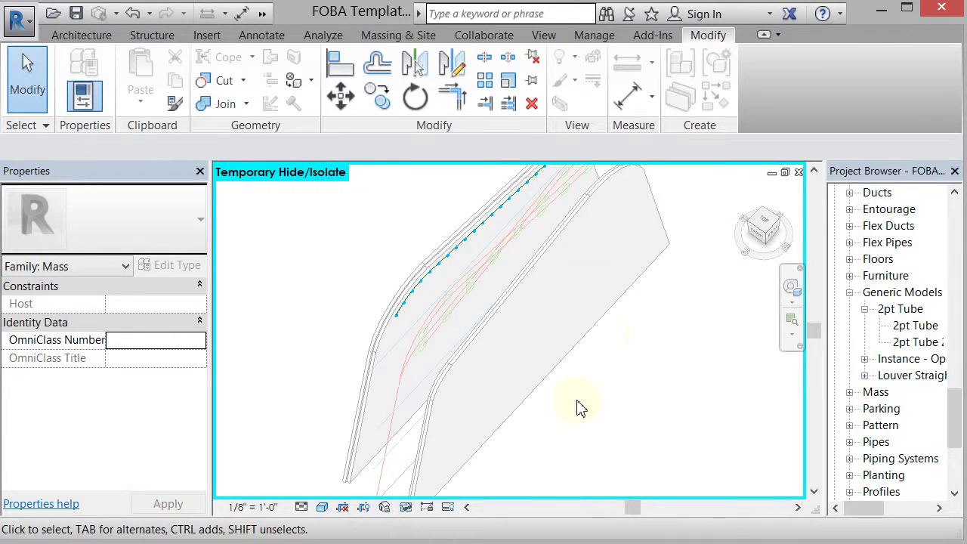
click(406, 507)
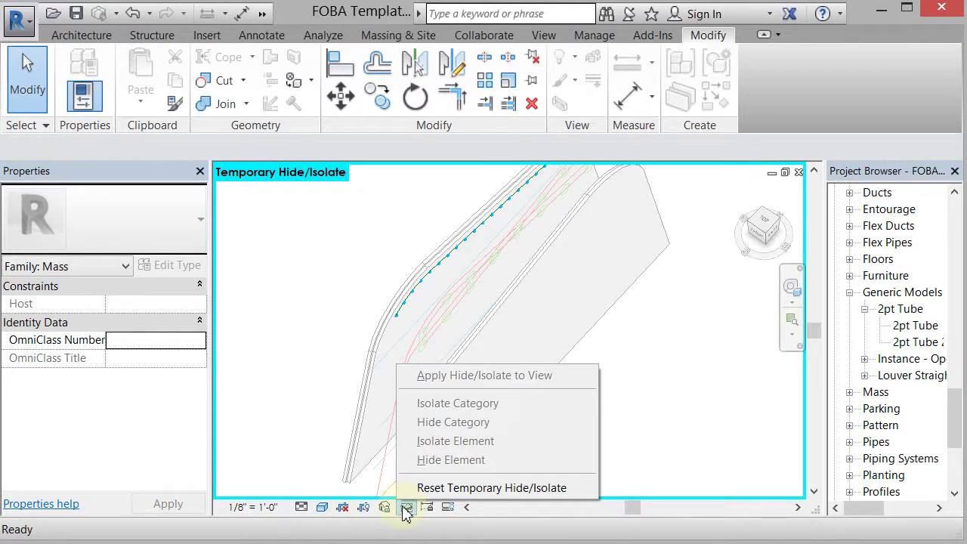
click(412, 488)
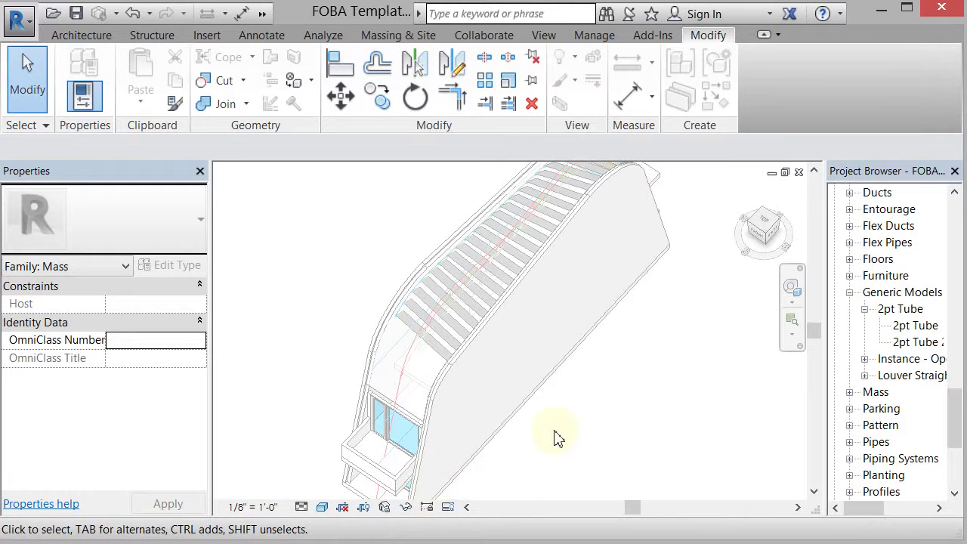
scroll(555, 438, down, 2)
scroll(599, 229, up, 3)
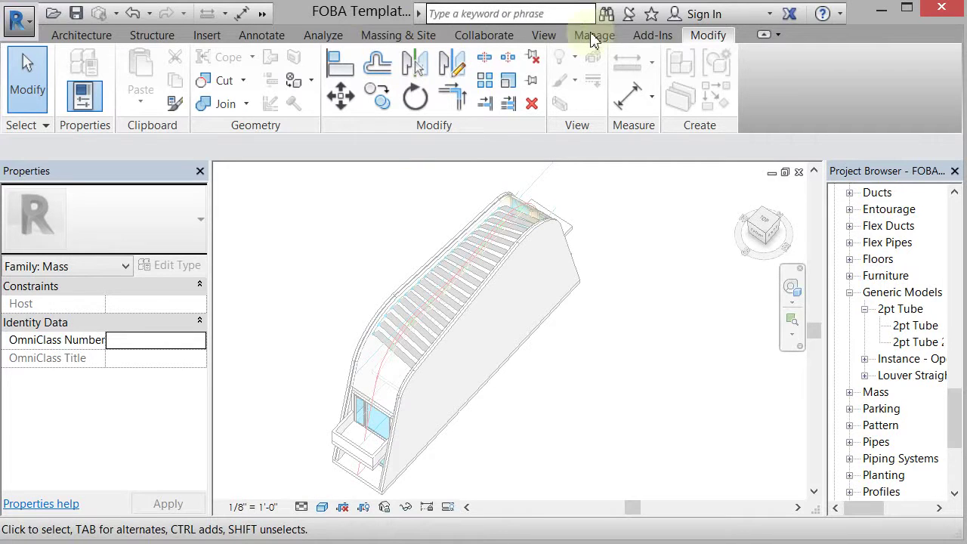
Browse the Add-Ins, Manage and Massing & Site ribbon tabs.
click(648, 36)
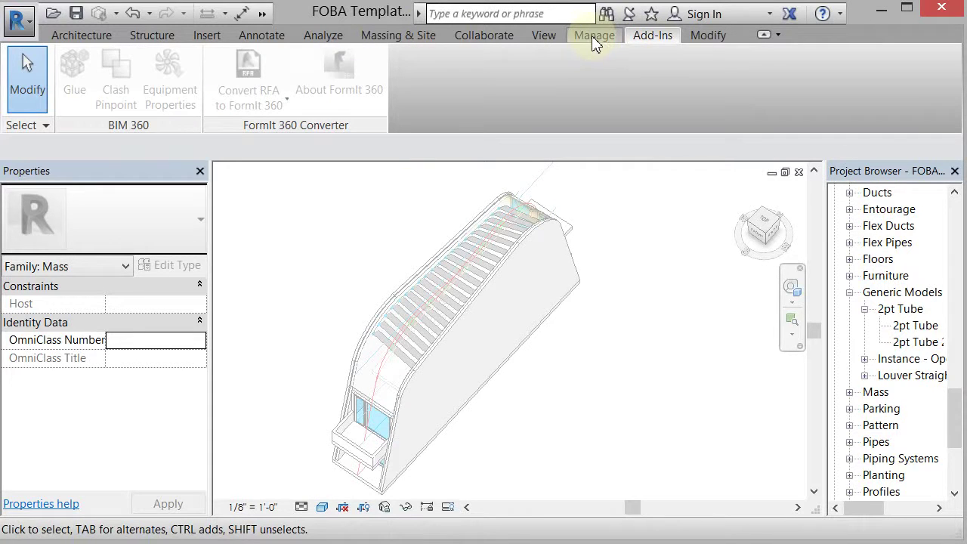
click(593, 38)
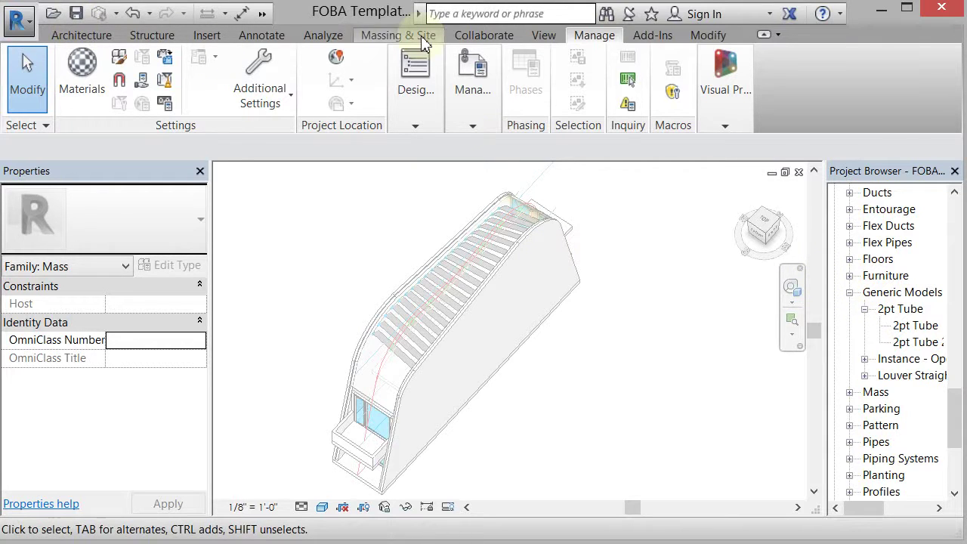
click(398, 36)
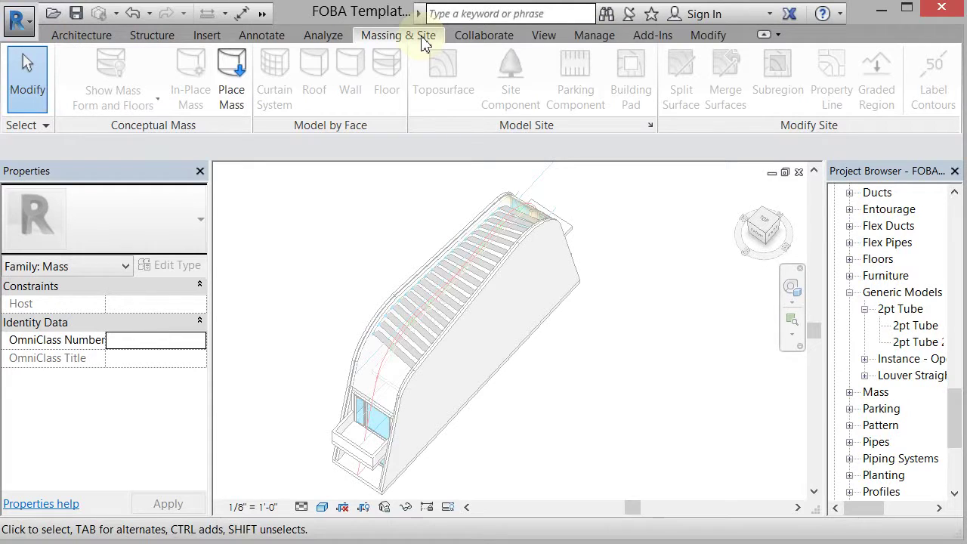